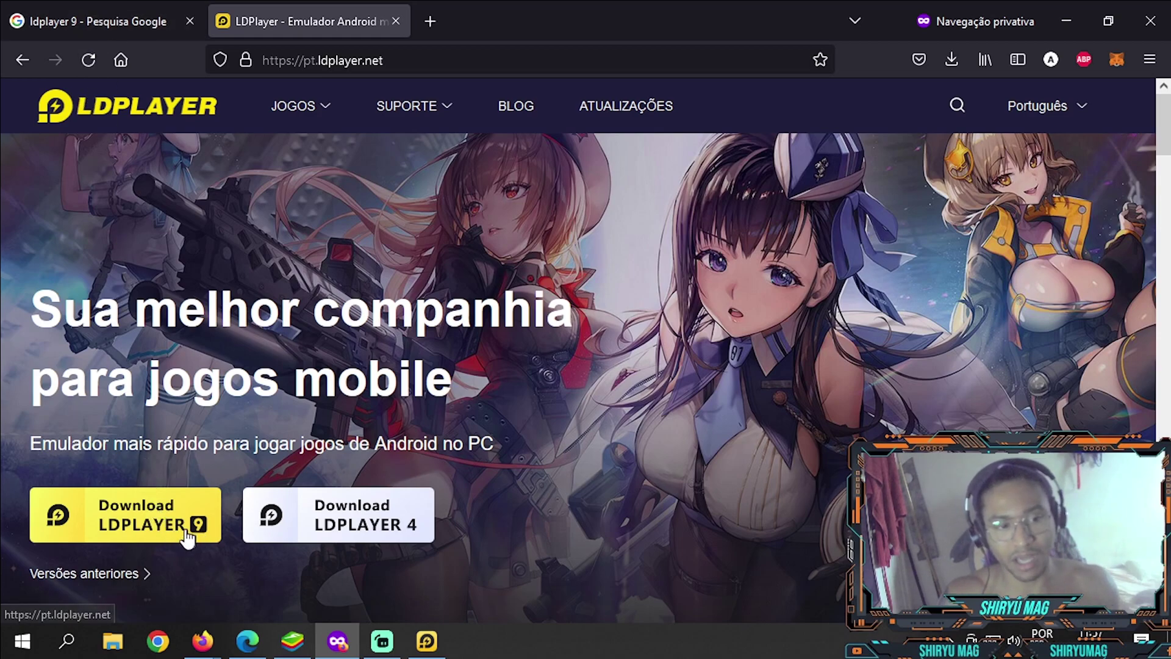
Look at the "ldplayer 9" search results, and return to the LDPlayer 9 download offer on pt.ldplayer.net.
{"action": "left_click", "coordinate": [90, 8]}
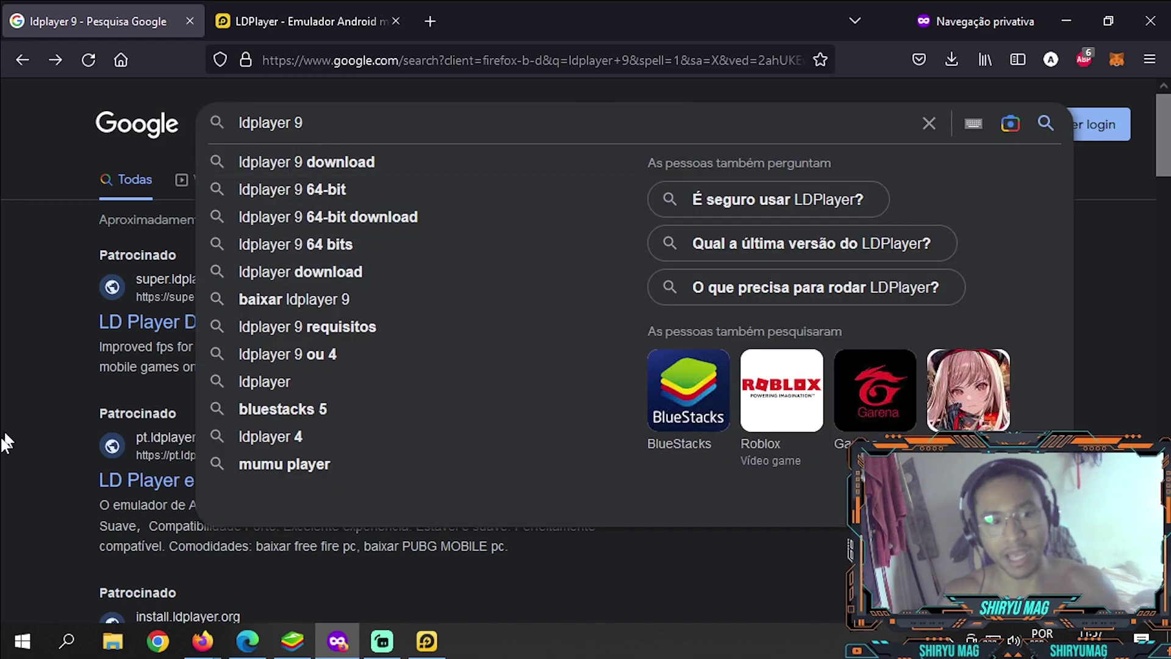
{"action": "left_click", "coordinate": [82, 453]}
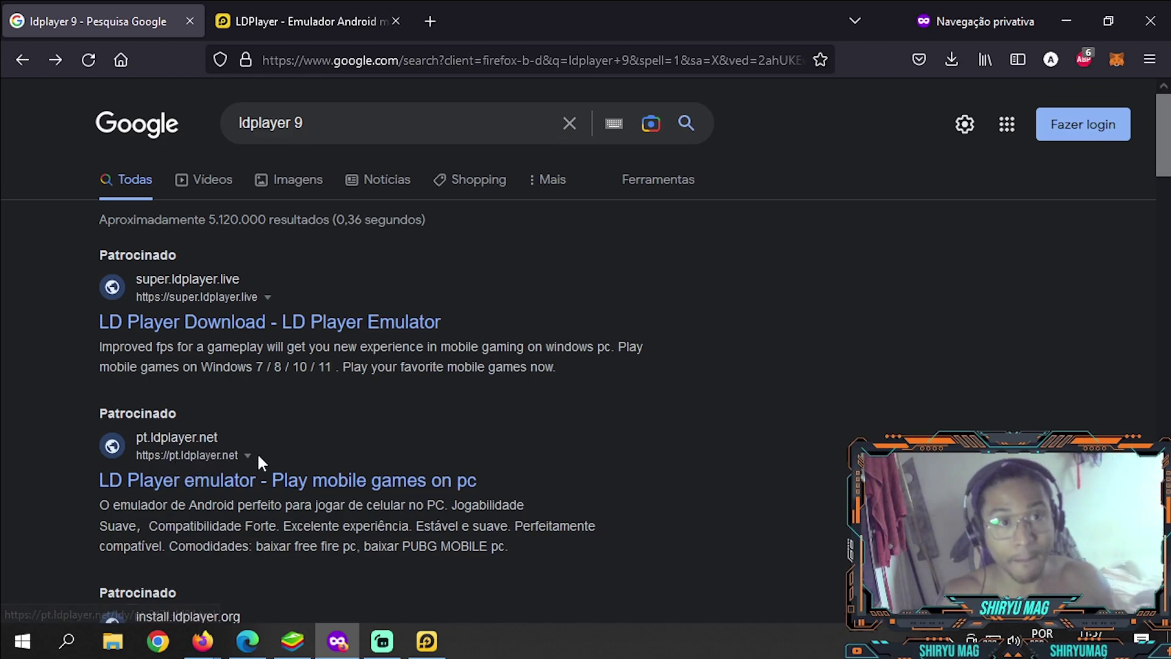
{"action": "left_click", "coordinate": [341, 13]}
{"action": "left_click", "coordinate": [128, 537]}
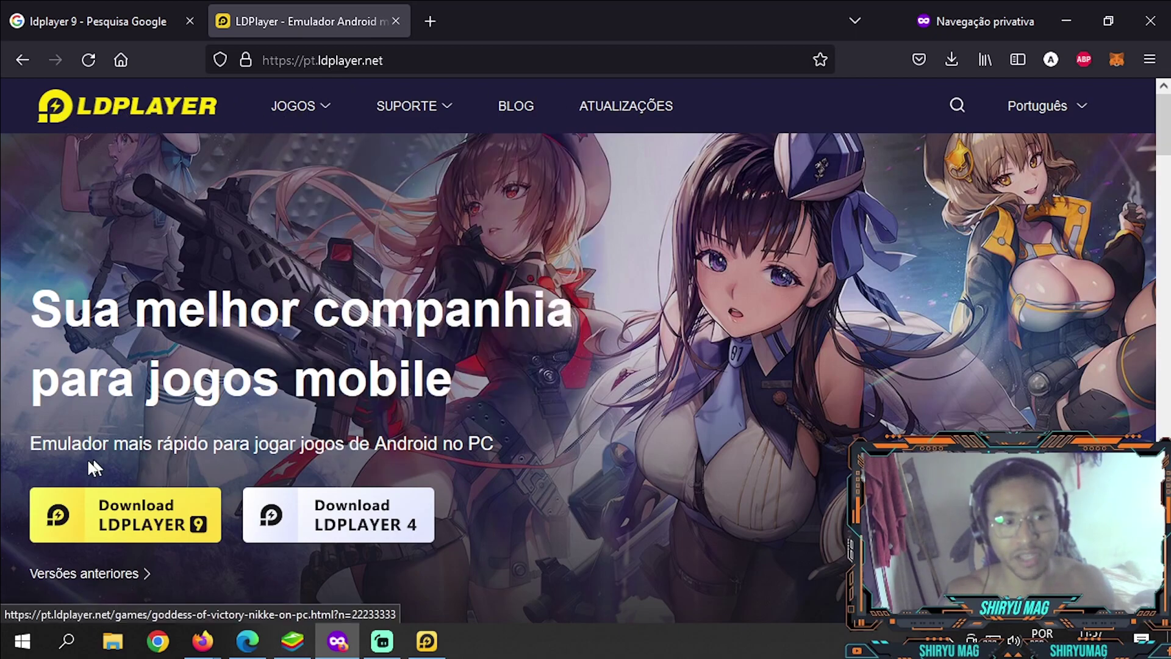
{"action": "left_click", "coordinate": [106, 521]}
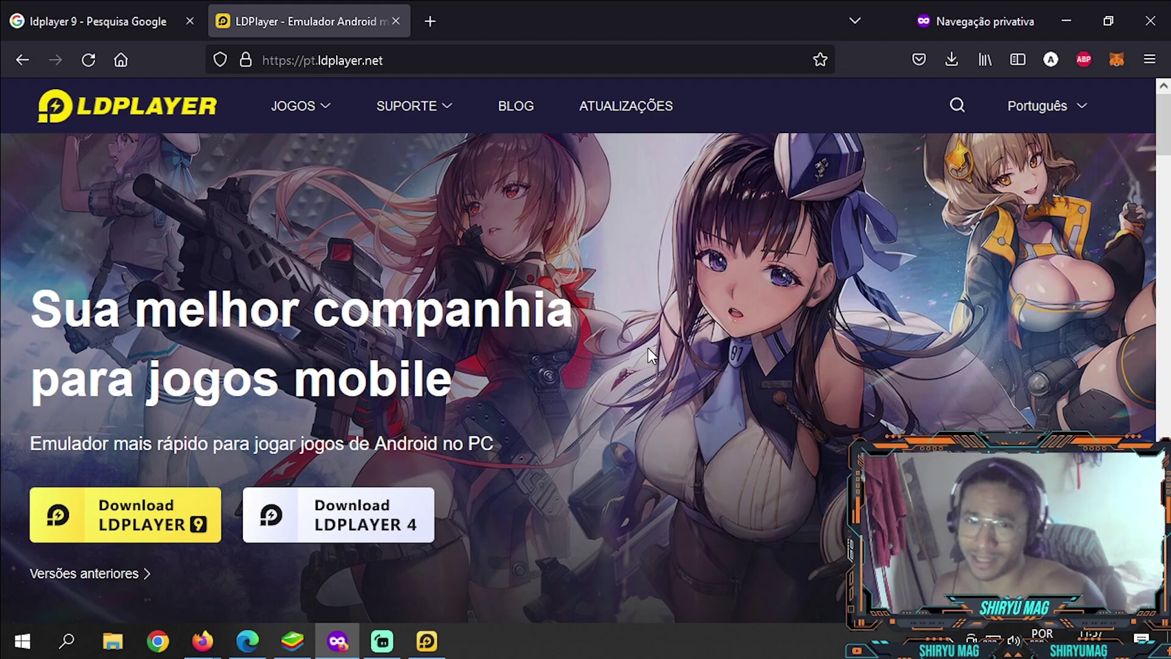
Switch to LDPlayer's home screen and check for emulator updates, closing the update window without installing.
{"action": "left_click", "coordinate": [417, 645]}
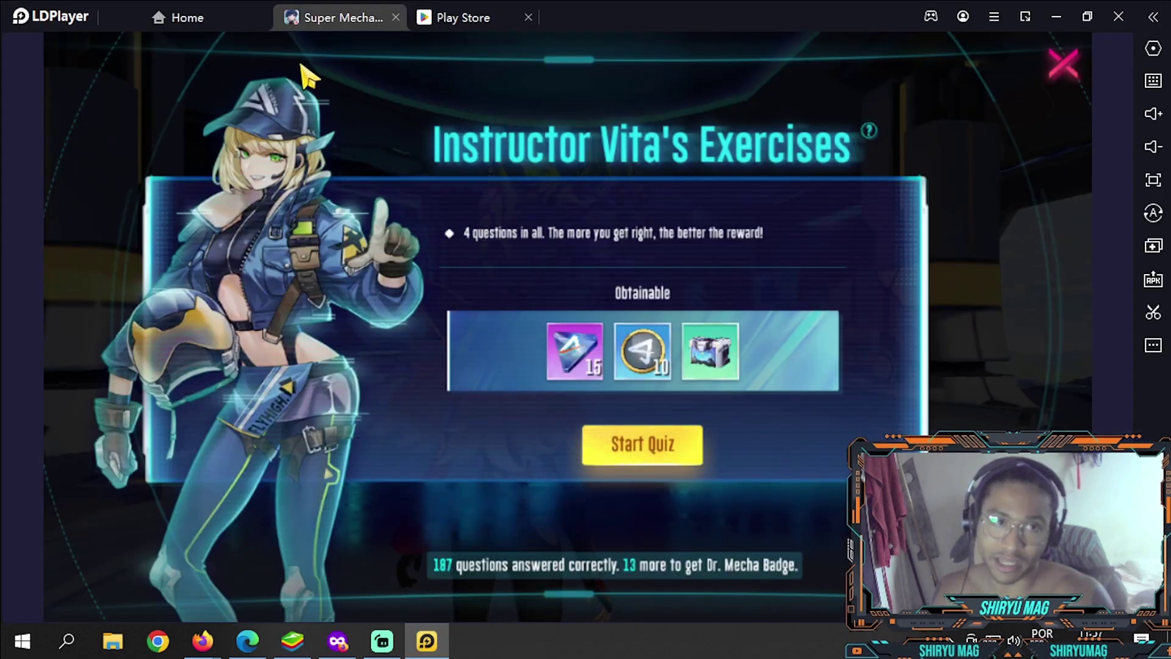
{"action": "left_click", "coordinate": [223, 22]}
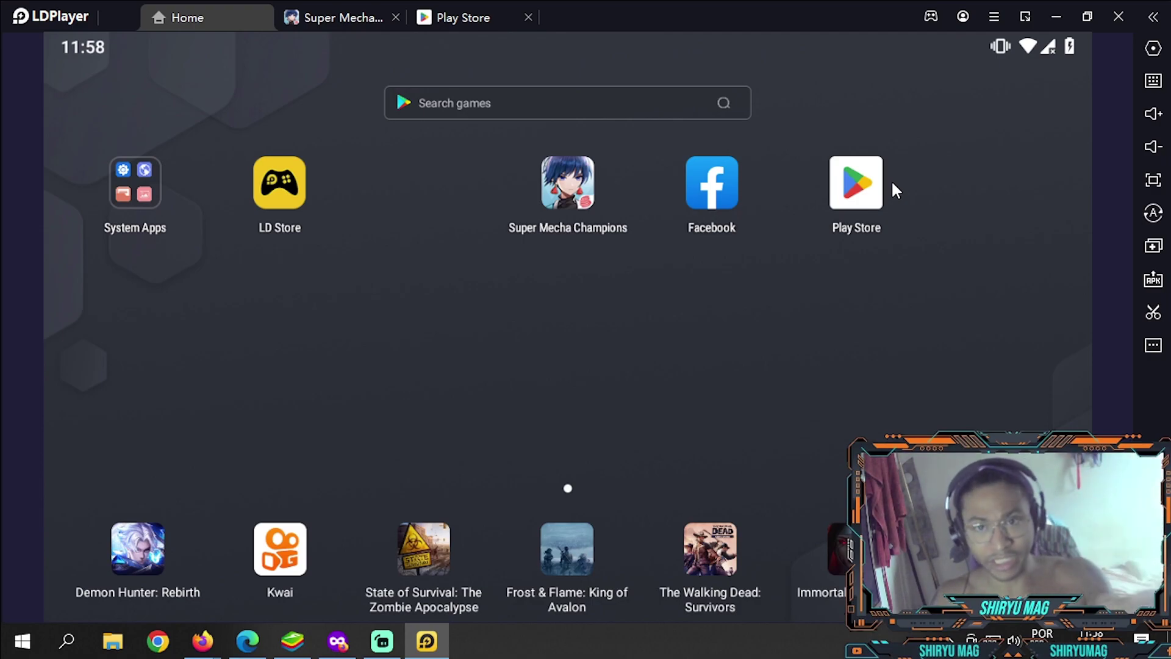
{"action": "left_click", "coordinate": [994, 15]}
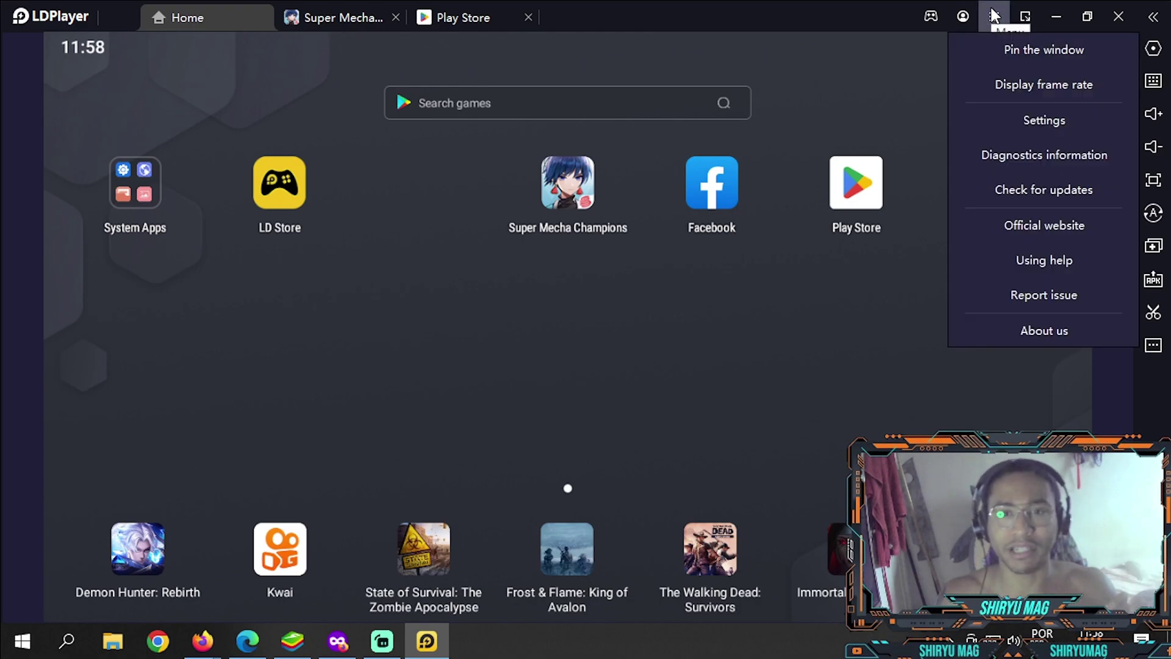
{"action": "left_click", "coordinate": [1070, 195]}
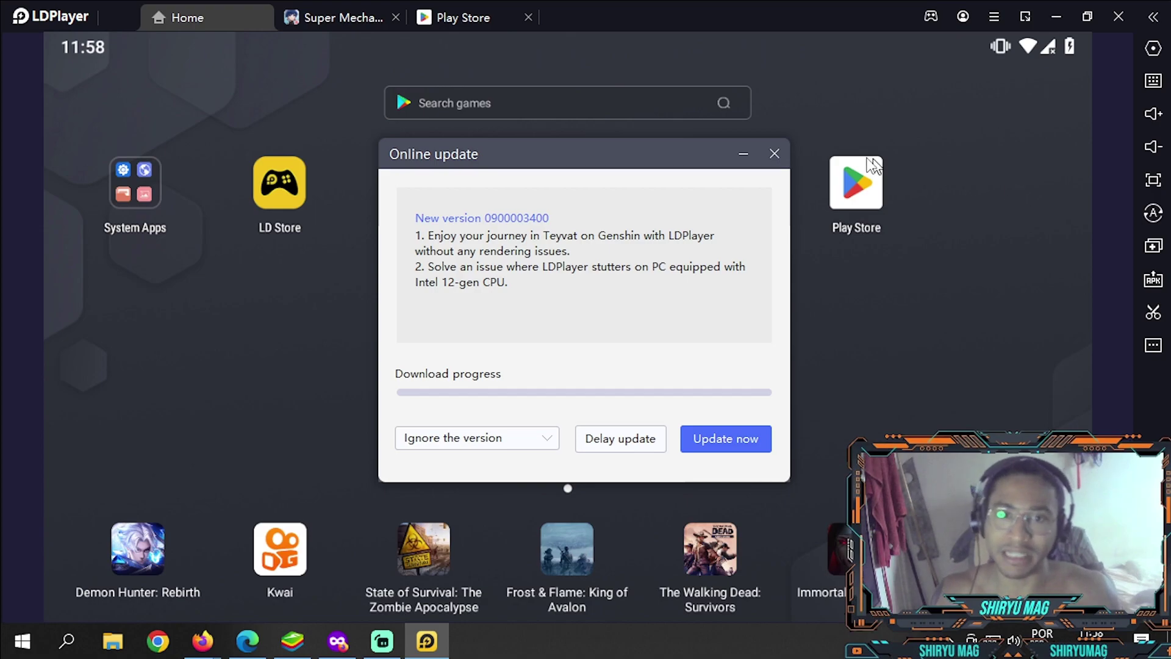
{"action": "left_click", "coordinate": [774, 154]}
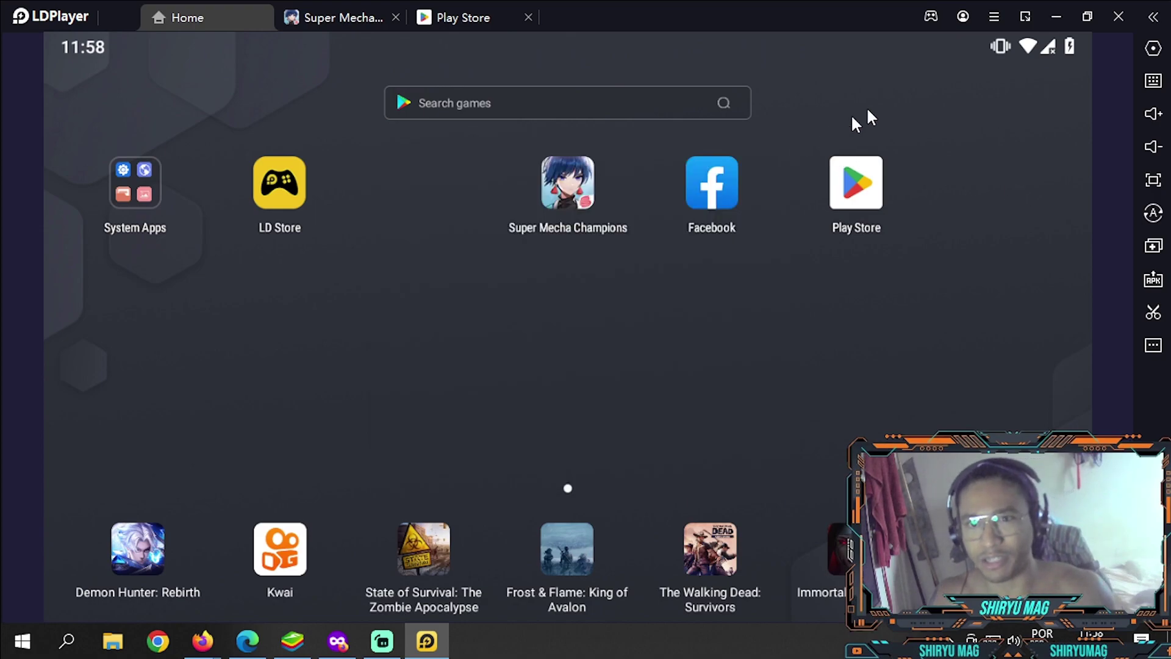
{"action": "left_click", "coordinate": [997, 17]}
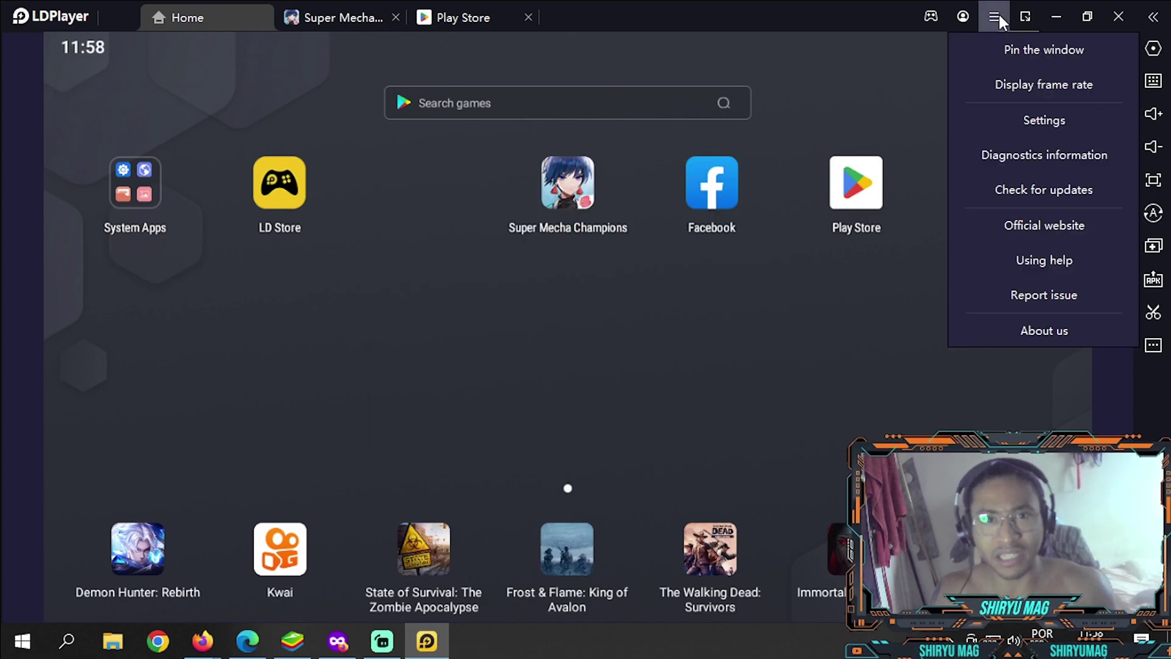
{"action": "left_click", "coordinate": [1043, 186]}
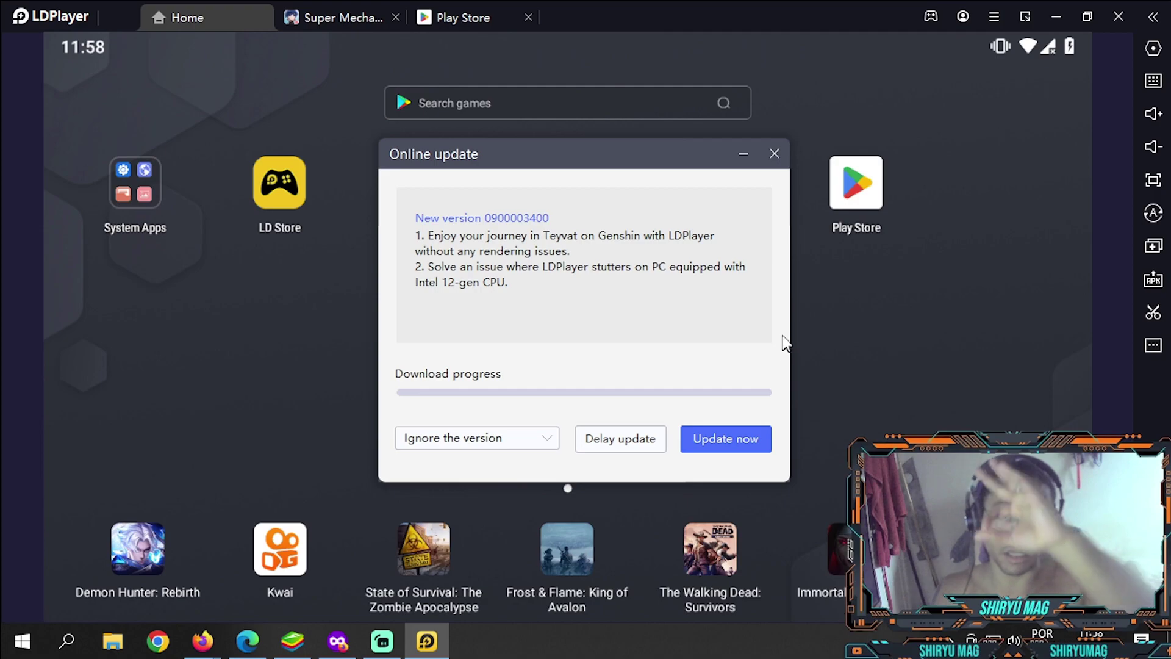
{"action": "left_click", "coordinate": [775, 154]}
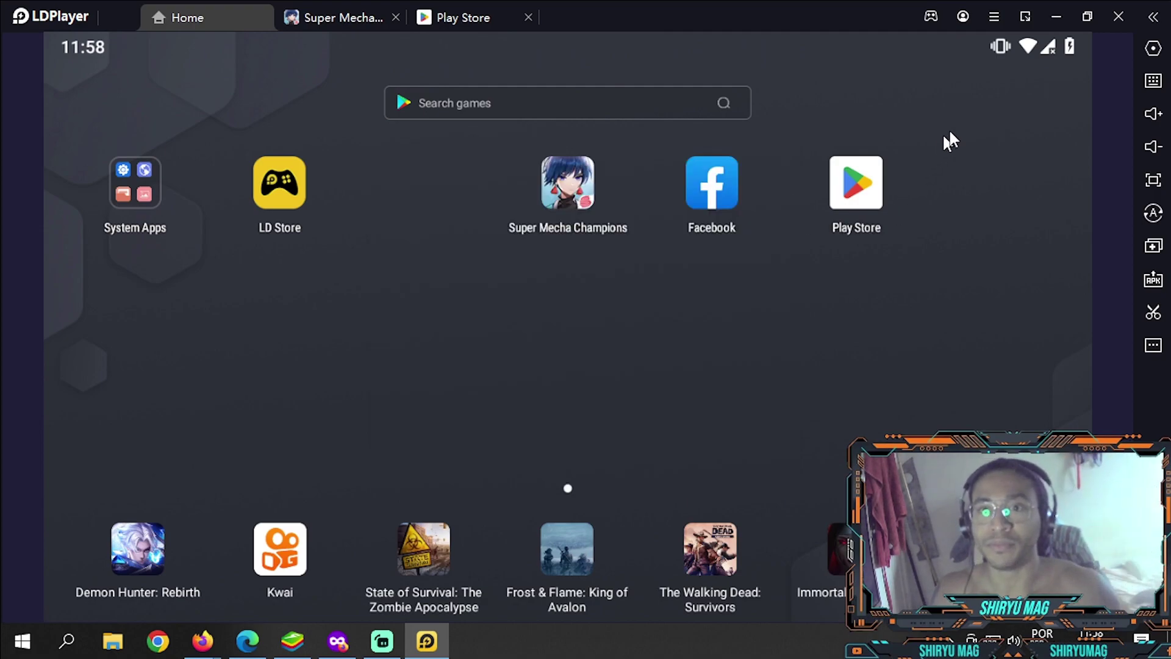
Open the emulator's advanced settings and examine the available CPU core and RAM options.
{"action": "left_click", "coordinate": [999, 20]}
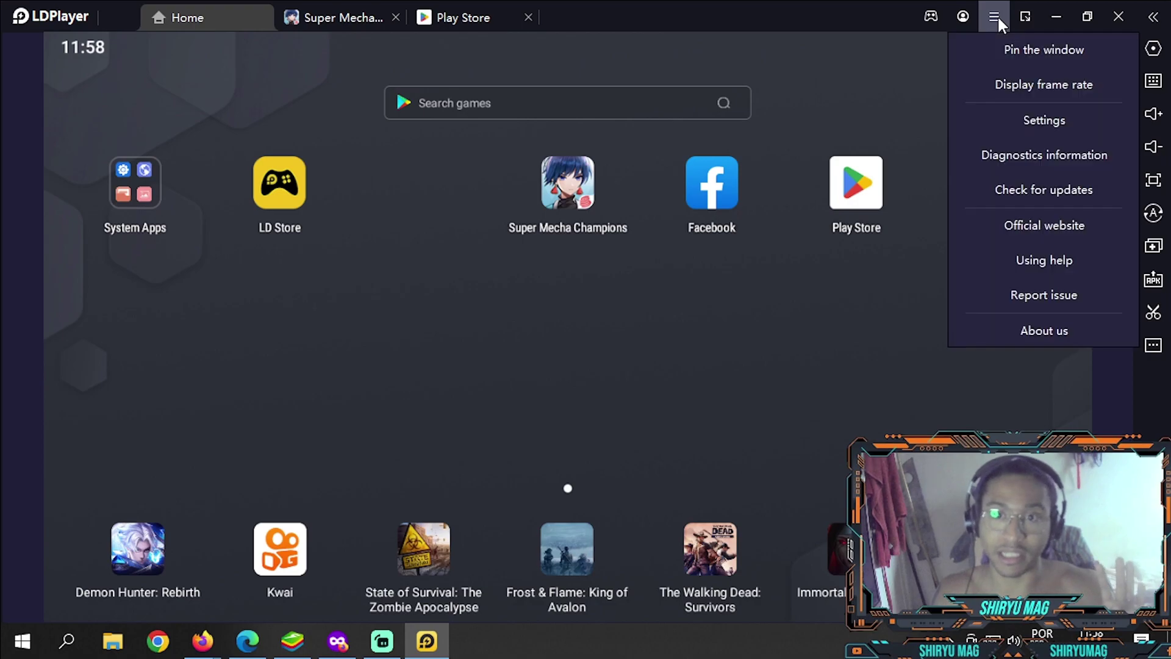
{"action": "left_click", "coordinate": [1044, 125]}
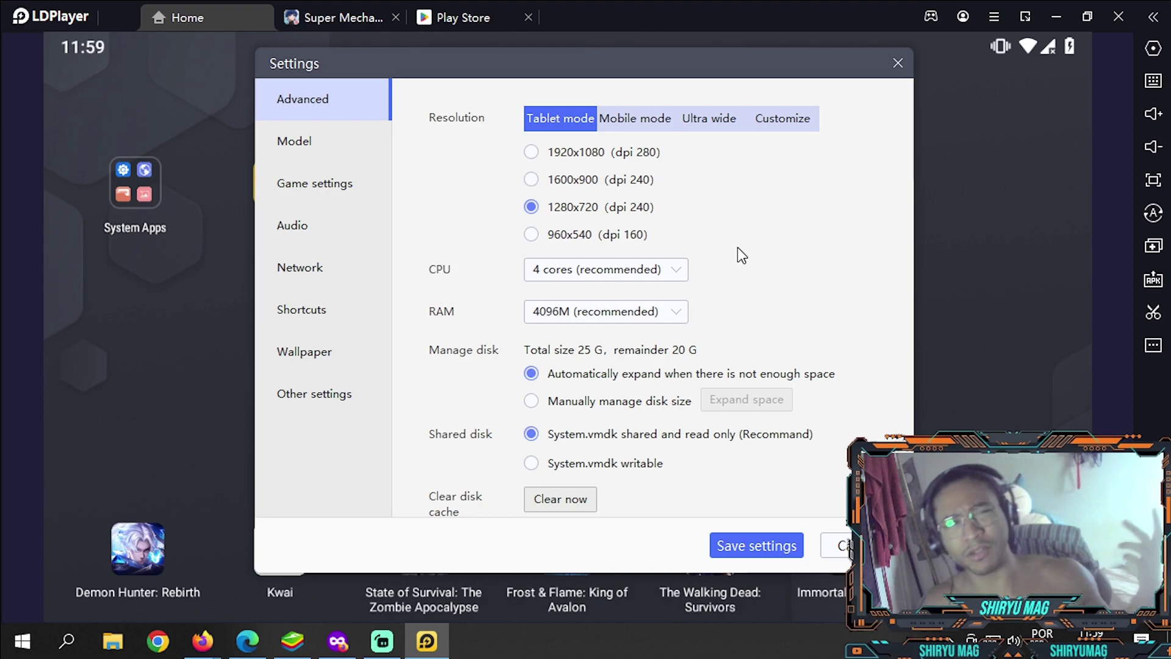
{"action": "left_click", "coordinate": [671, 267]}
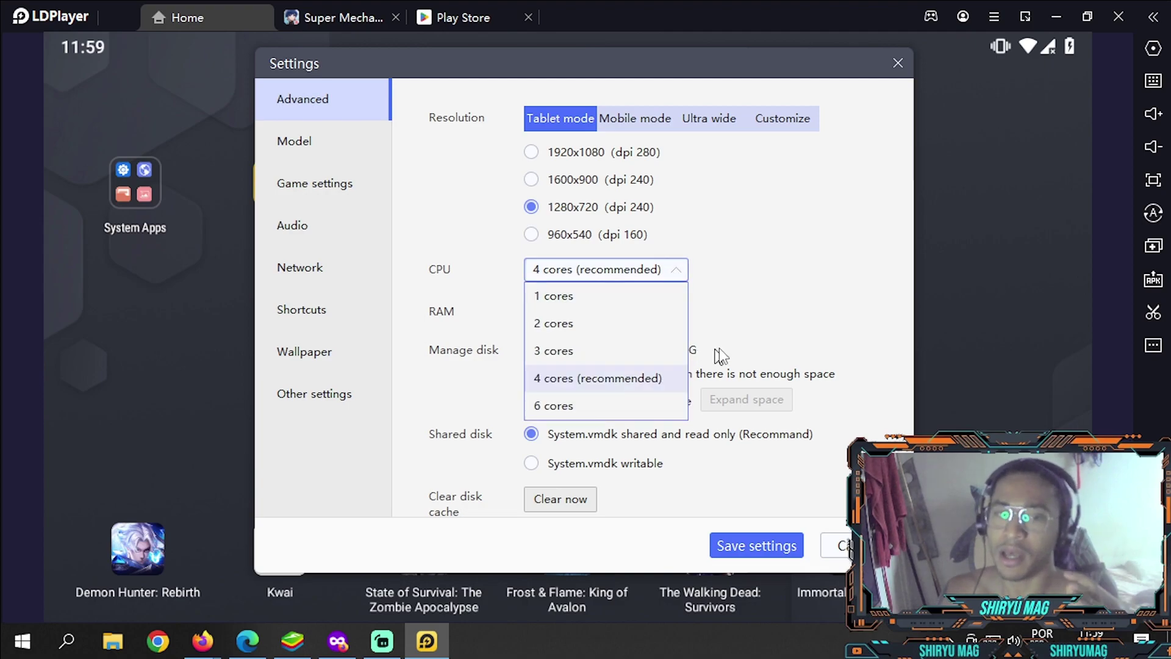
{"action": "left_click", "coordinate": [673, 270]}
{"action": "left_click", "coordinate": [674, 270]}
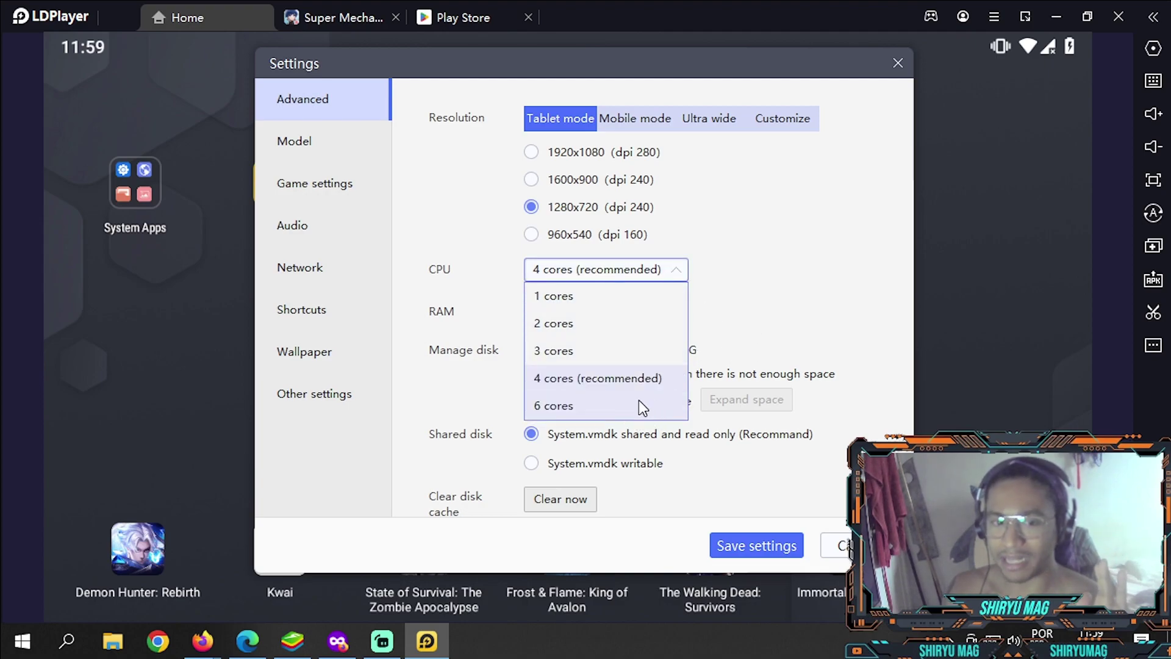
{"action": "left_click", "coordinate": [790, 316]}
{"action": "left_click", "coordinate": [634, 317]}
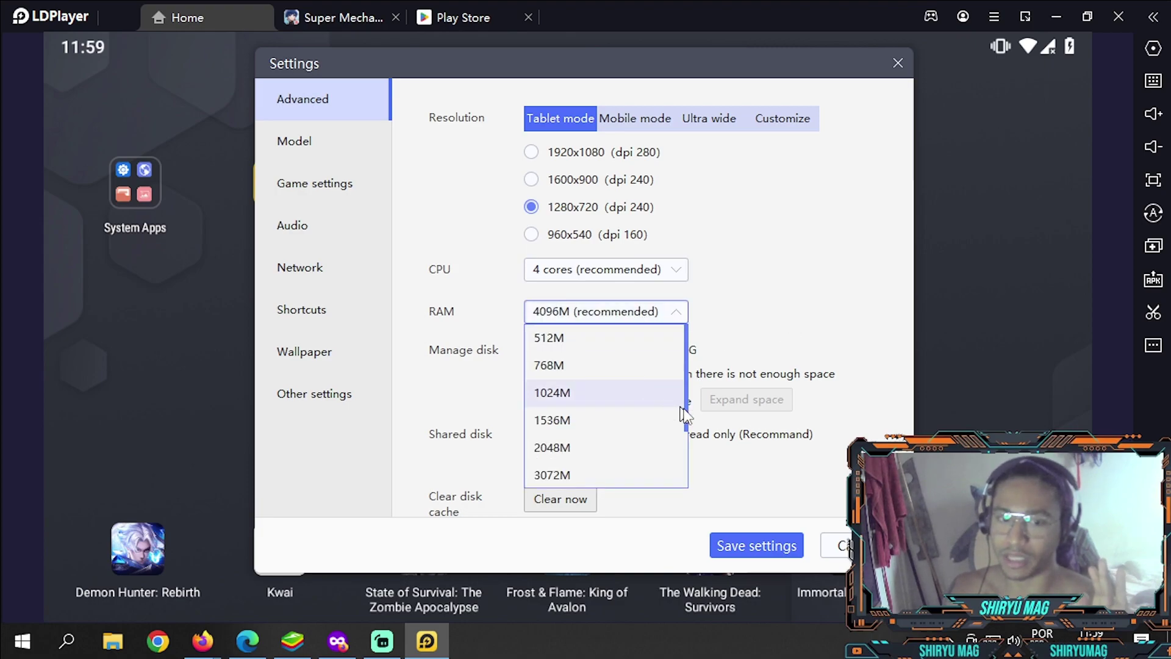
{"action": "scroll", "coordinate": [637, 451], "scroll_direction": "down", "scroll_amount": 3}
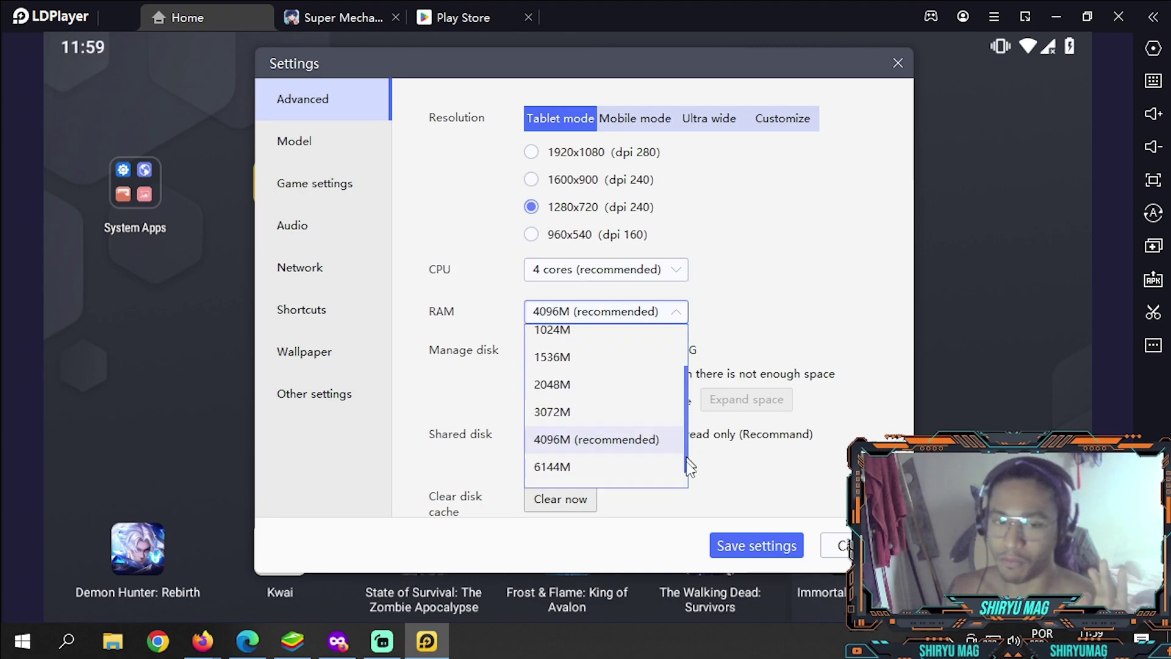
{"action": "left_click", "coordinate": [799, 288]}
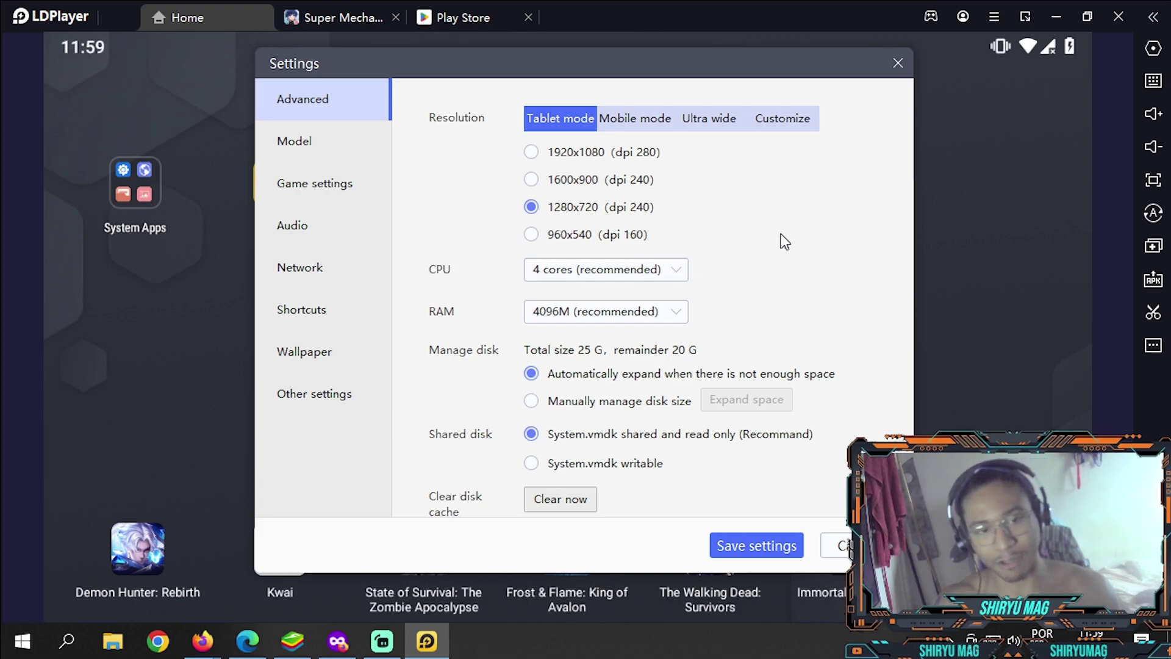
Review the CPU core choices again and look through the RAM list down to its largest sizes.
{"action": "left_click", "coordinate": [628, 266]}
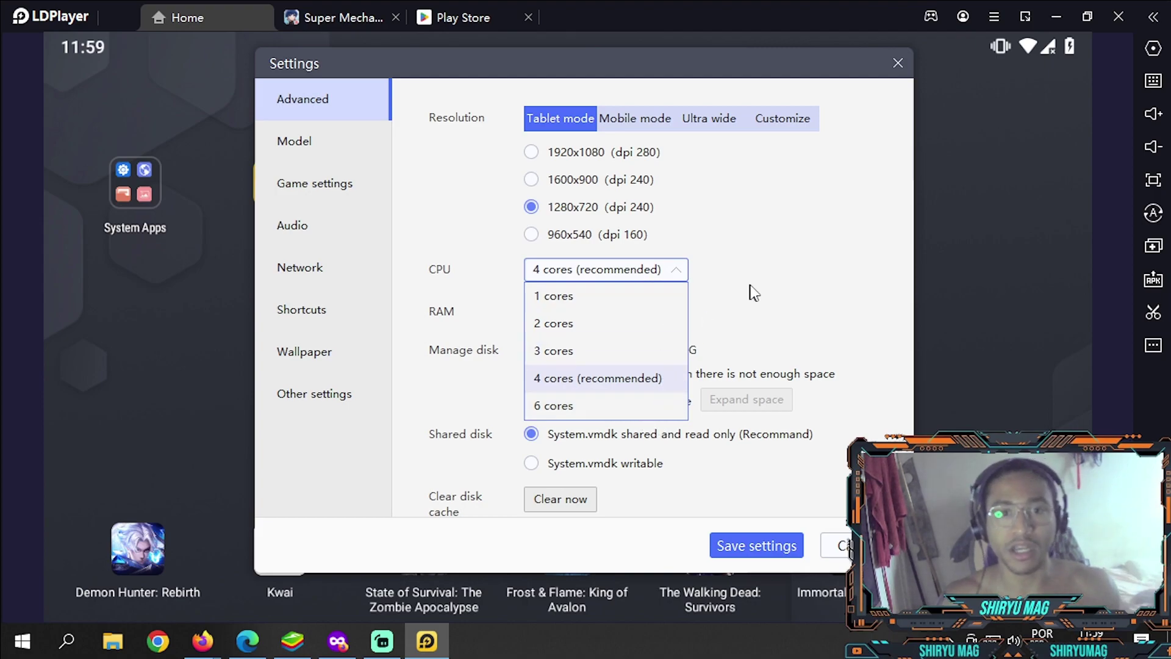
{"action": "left_click", "coordinate": [710, 299]}
{"action": "left_click", "coordinate": [617, 314]}
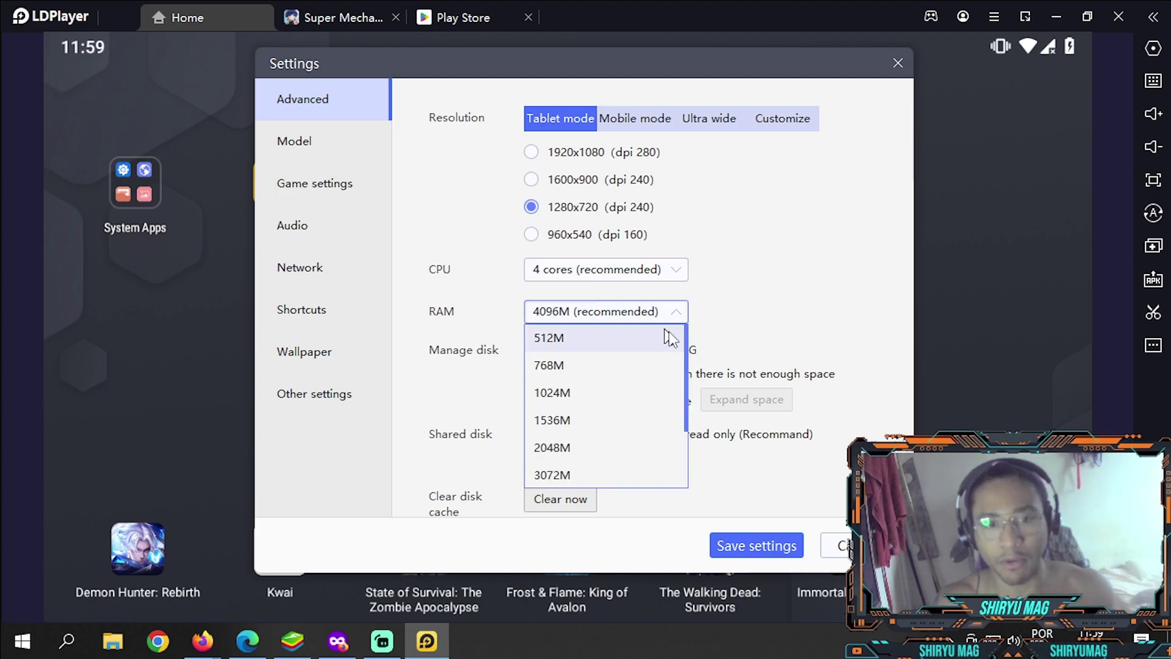
{"action": "left_click_drag", "start_coordinate": [690, 350], "coordinate": [685, 525]}
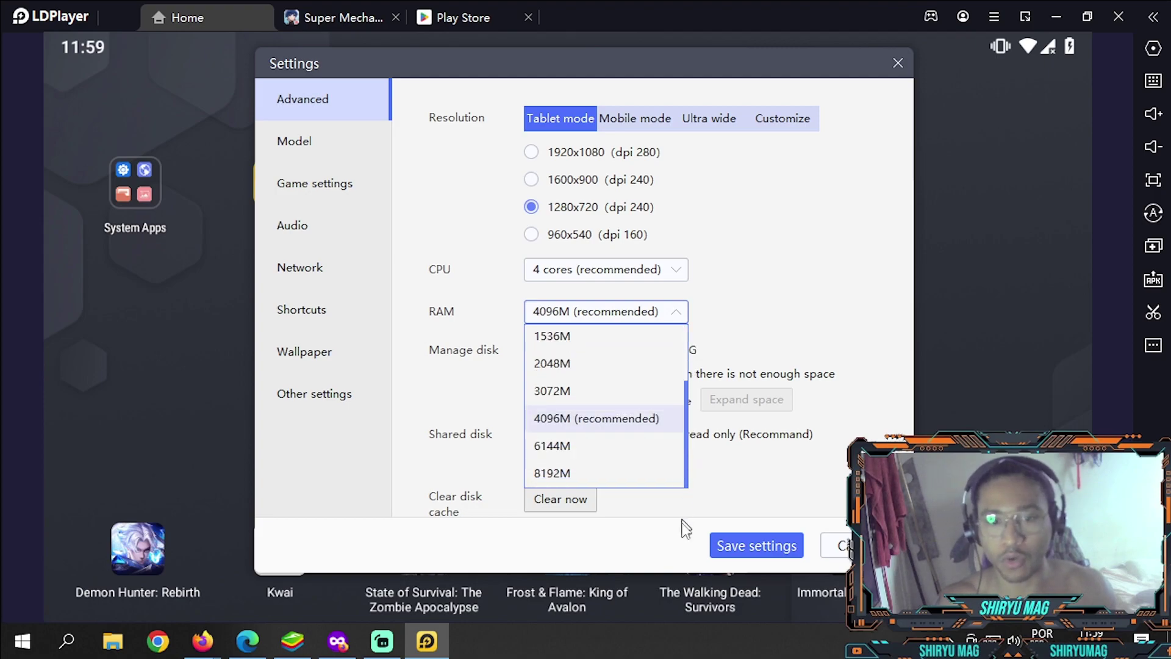
{"action": "left_click", "coordinate": [775, 311]}
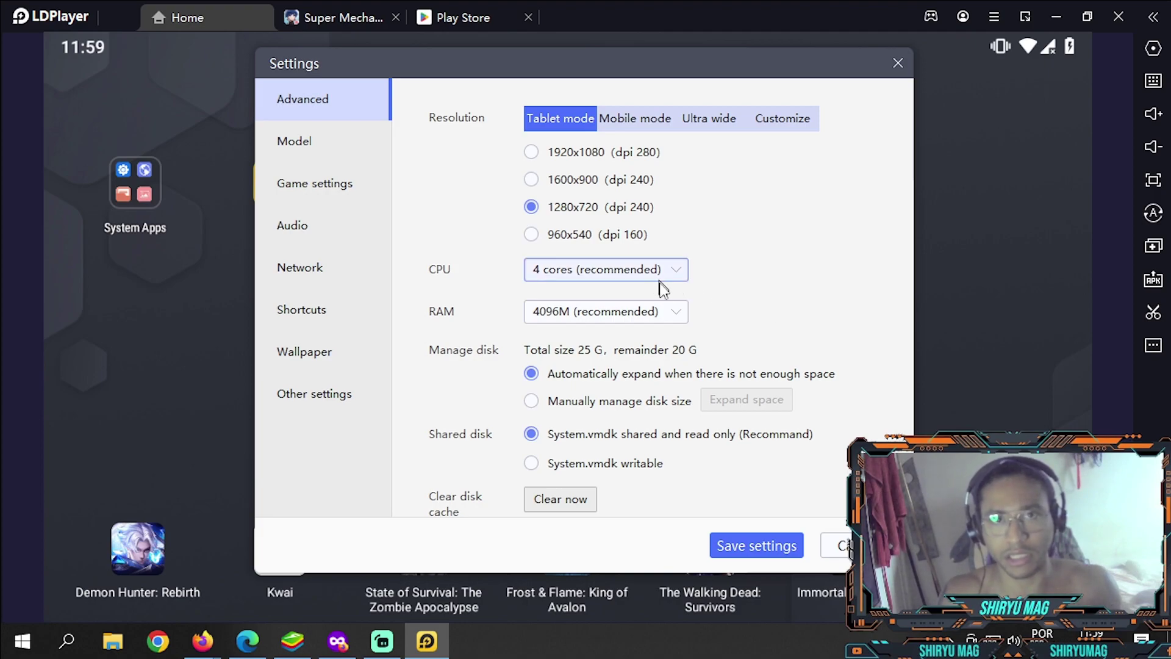
{"action": "left_click", "coordinate": [642, 316]}
{"action": "left_click_drag", "start_coordinate": [688, 356], "coordinate": [688, 457]}
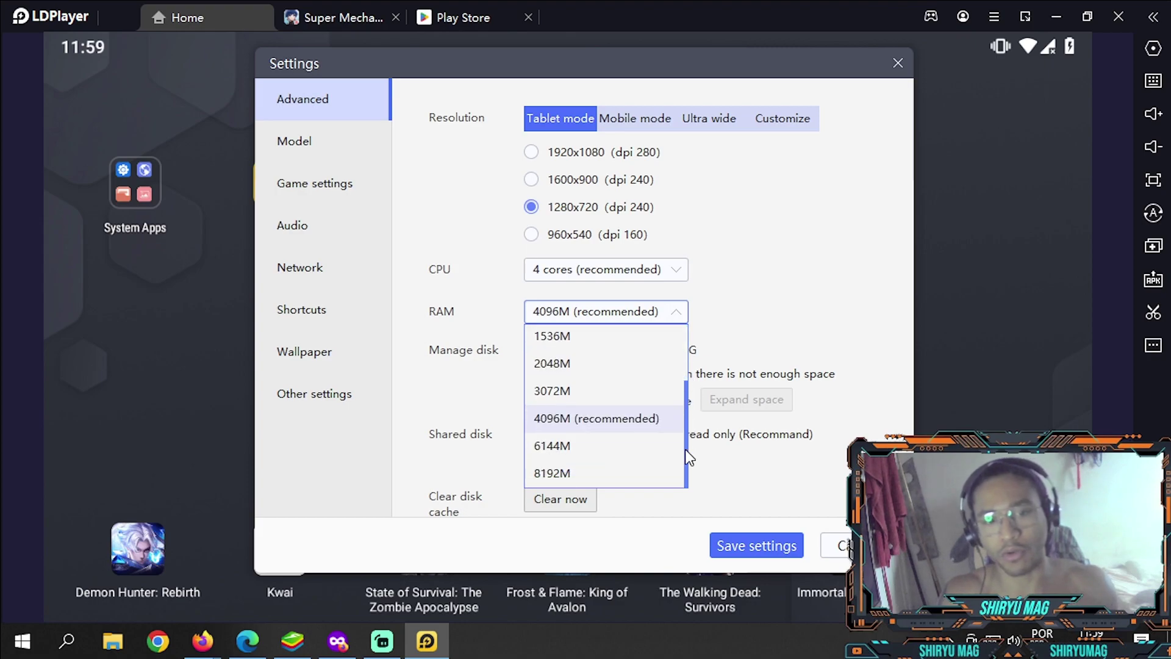
{"action": "left_click", "coordinate": [767, 291]}
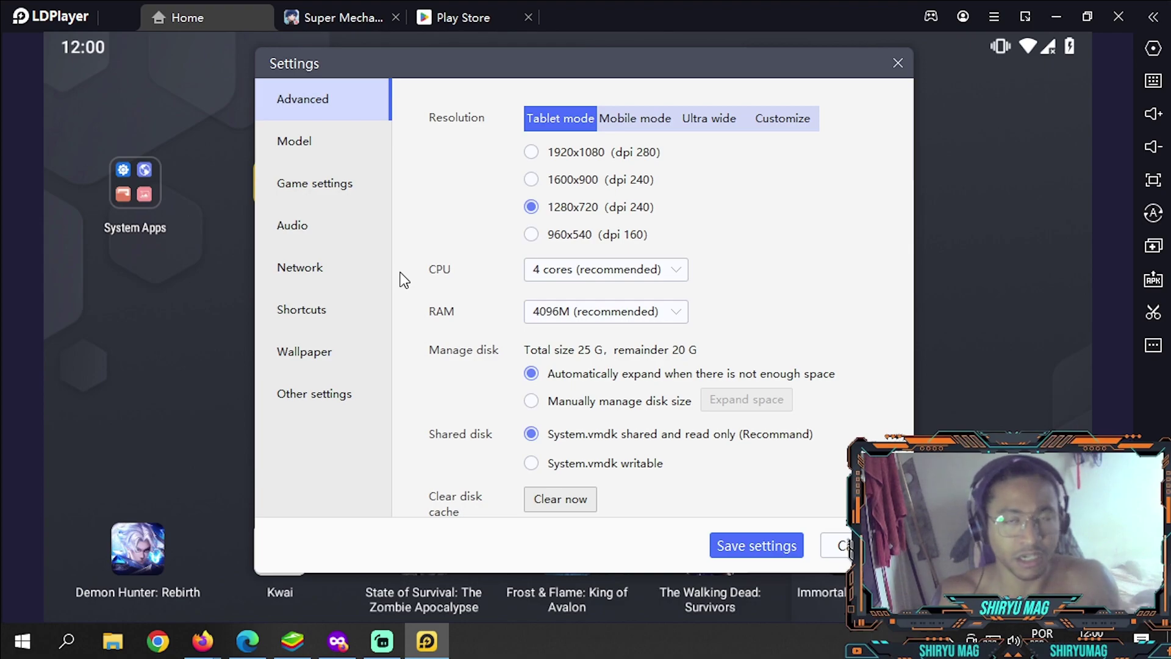
View the device model settings and the frame rate options in the game settings.
{"action": "left_click", "coordinate": [356, 157]}
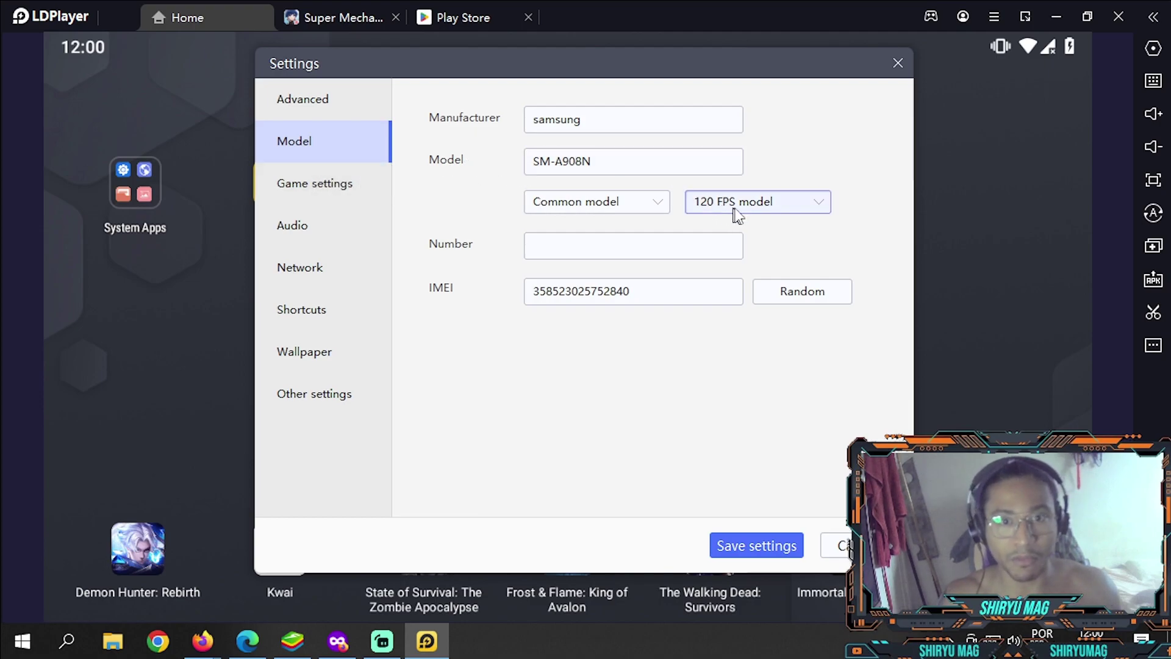
{"action": "left_click", "coordinate": [313, 185]}
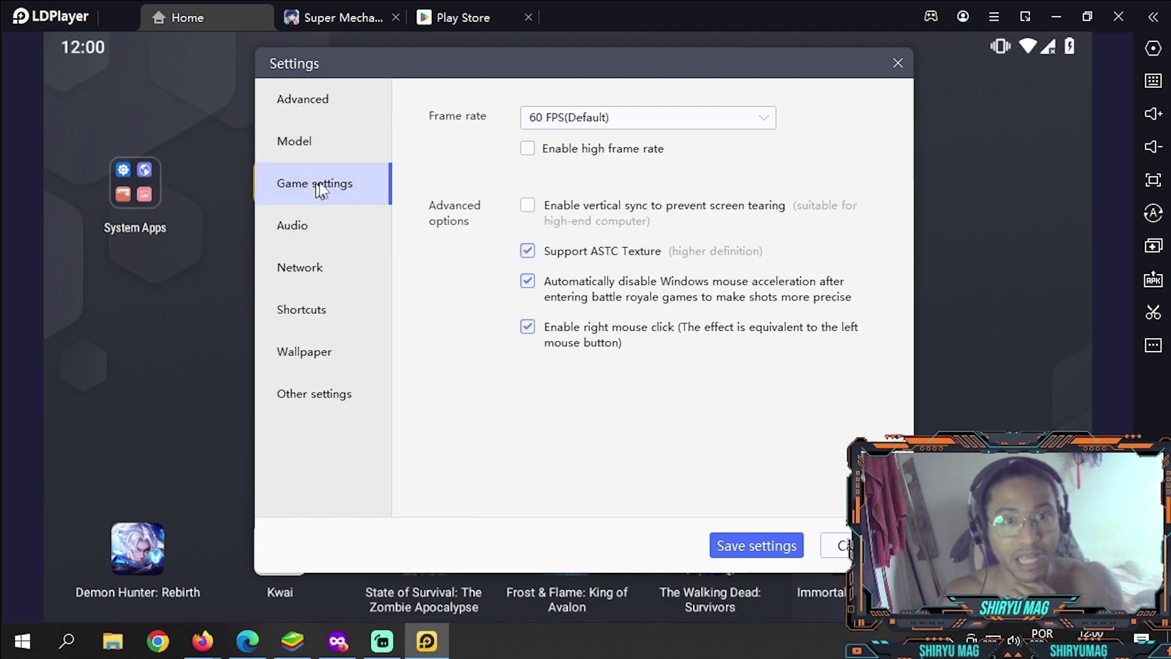
{"action": "left_click", "coordinate": [638, 122]}
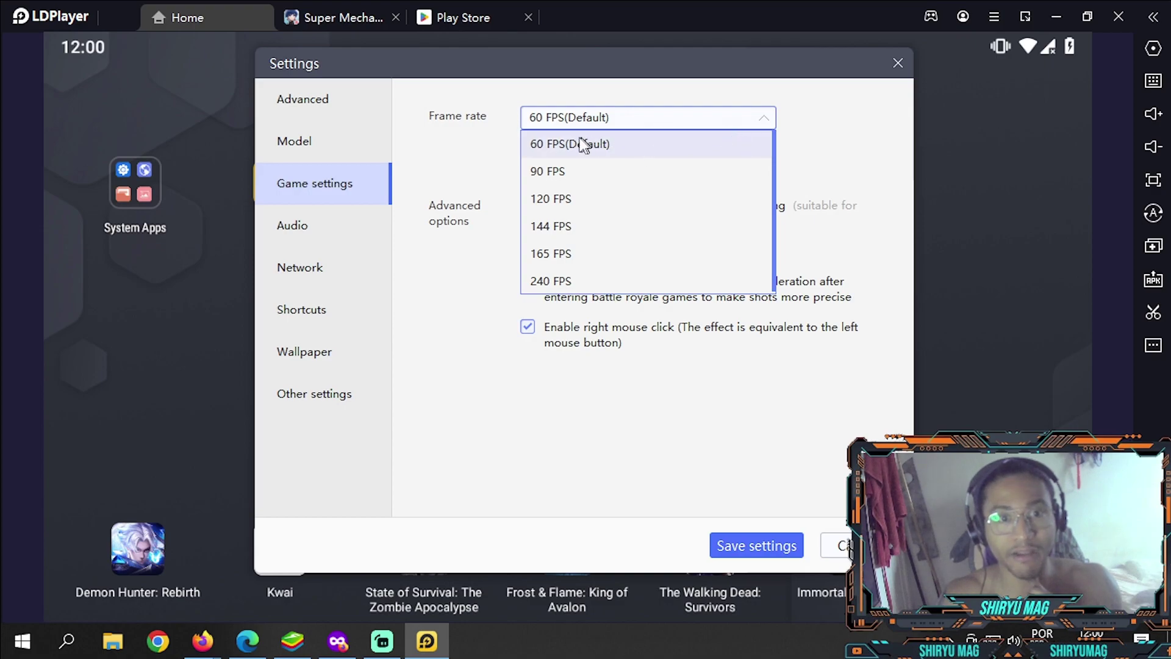
{"action": "left_click", "coordinate": [465, 155]}
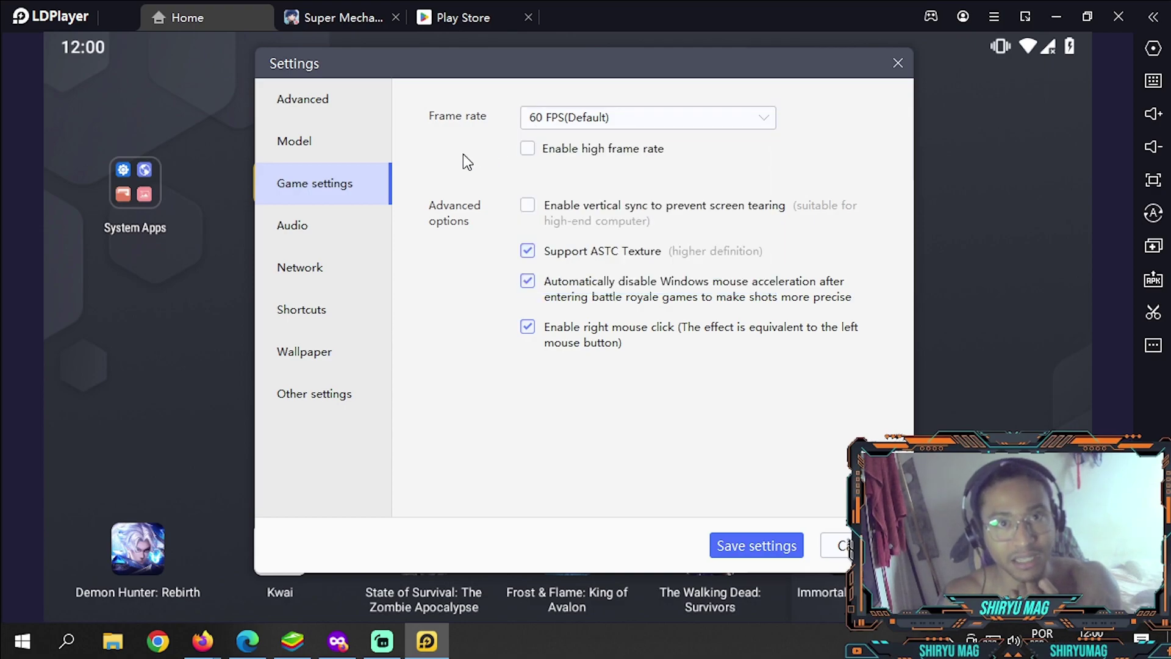
Try to enable the high frame rate option at 120 FPS in the game settings.
{"action": "left_click", "coordinate": [539, 118]}
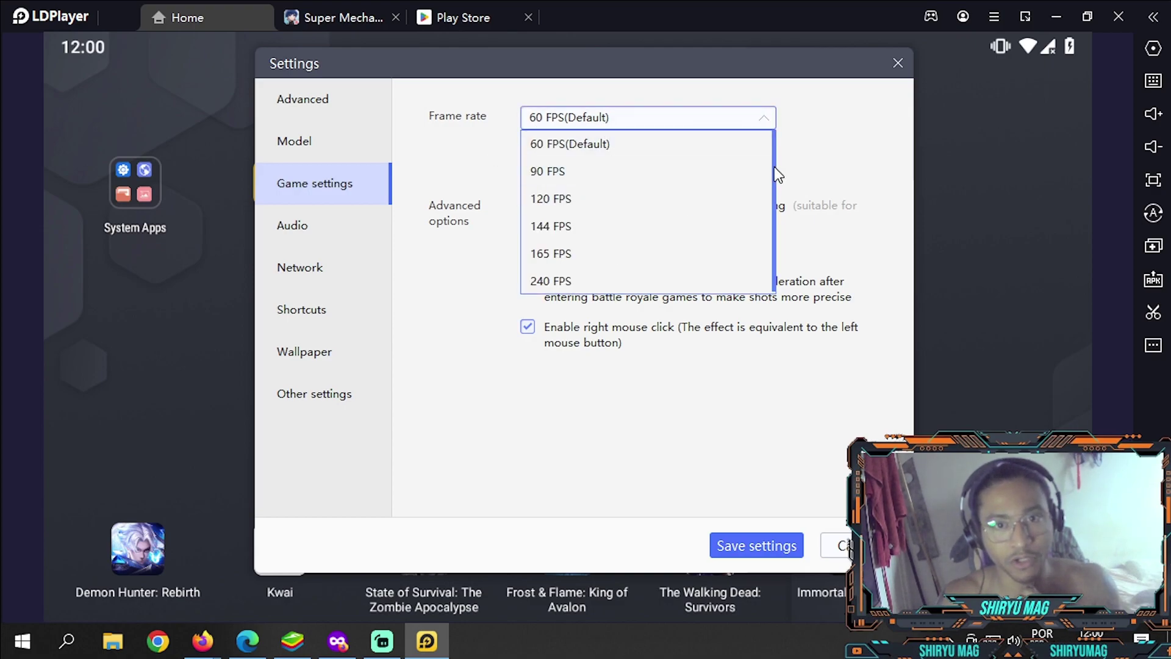
{"action": "left_click", "coordinate": [809, 141]}
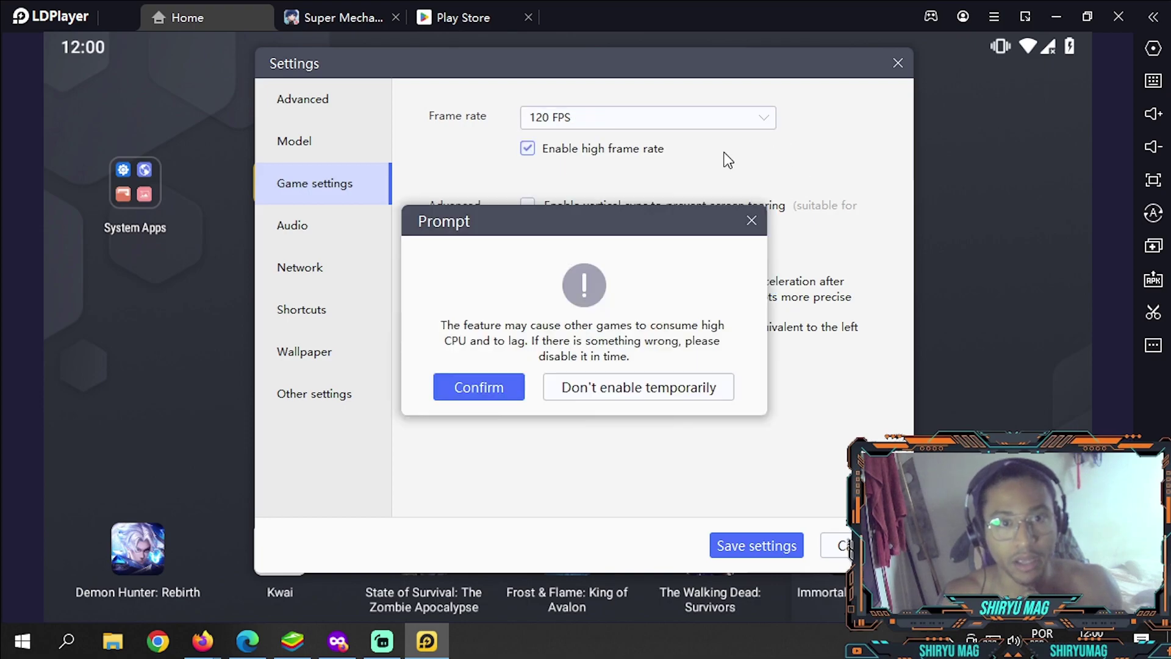
{"action": "left_click", "coordinate": [740, 218]}
{"action": "left_click", "coordinate": [603, 155]}
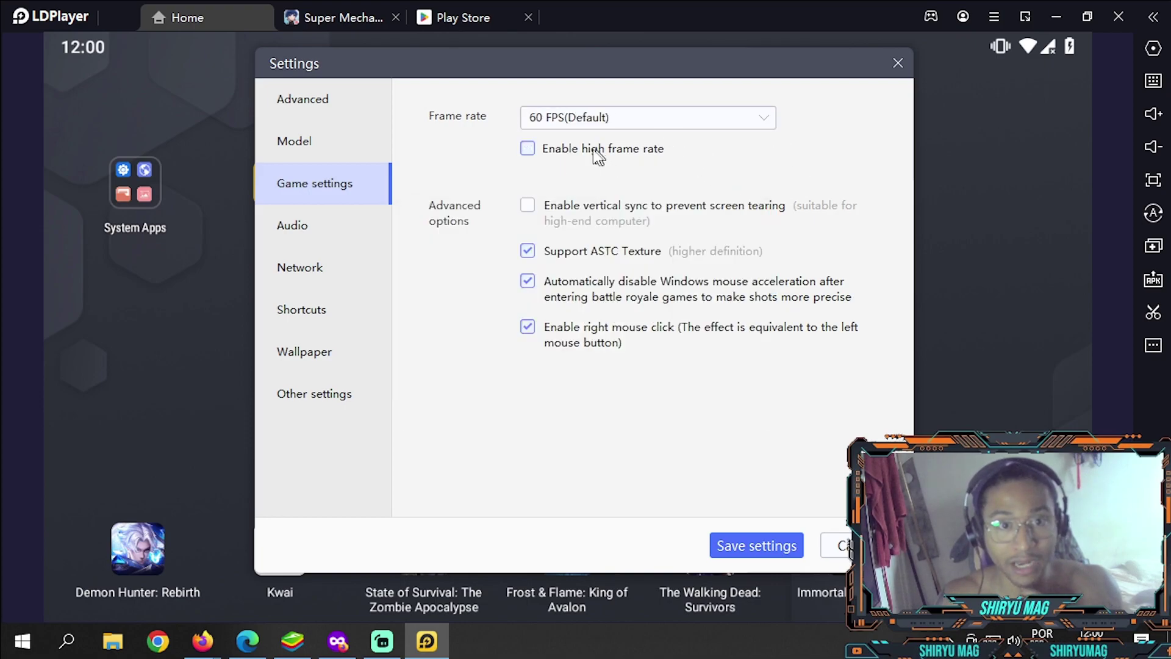
{"action": "left_click", "coordinate": [547, 125]}
{"action": "left_click", "coordinate": [491, 150]}
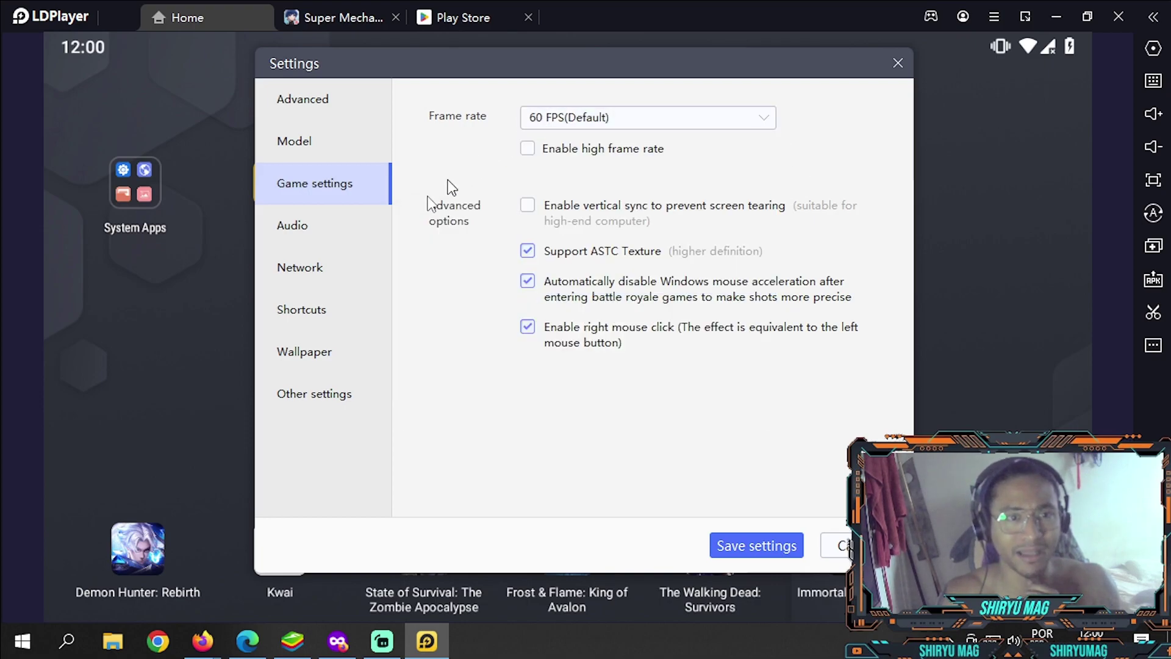
View the audio, network and keyboard shortcut settings.
{"action": "left_click", "coordinate": [318, 242]}
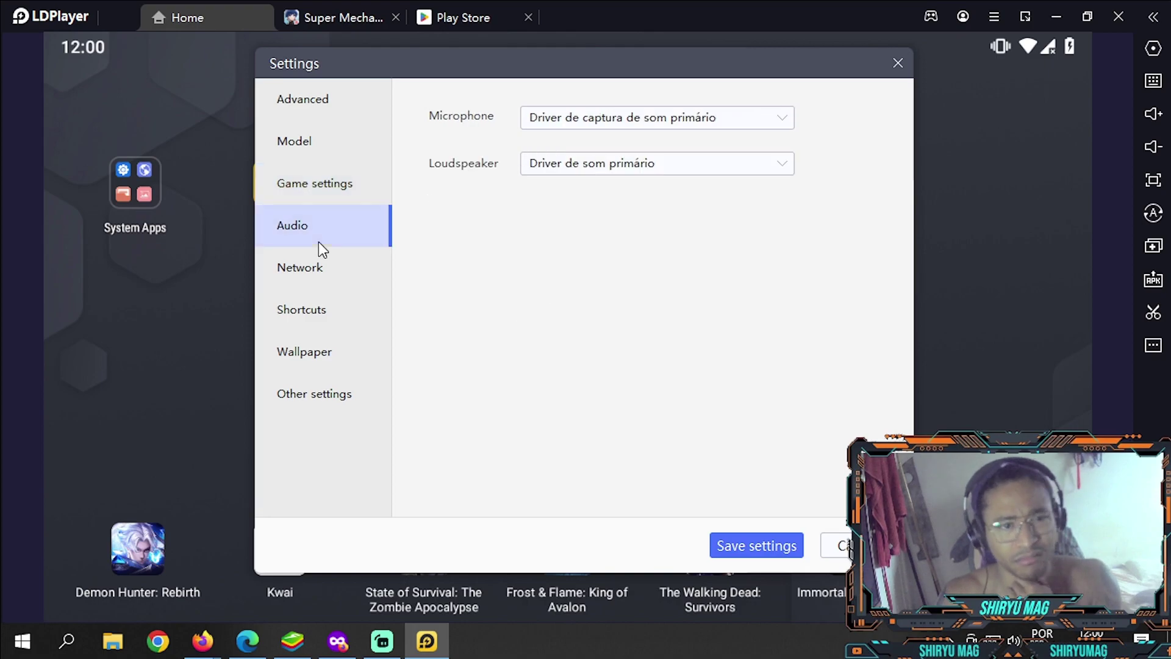
{"action": "left_click", "coordinate": [330, 285]}
{"action": "left_click", "coordinate": [331, 301]}
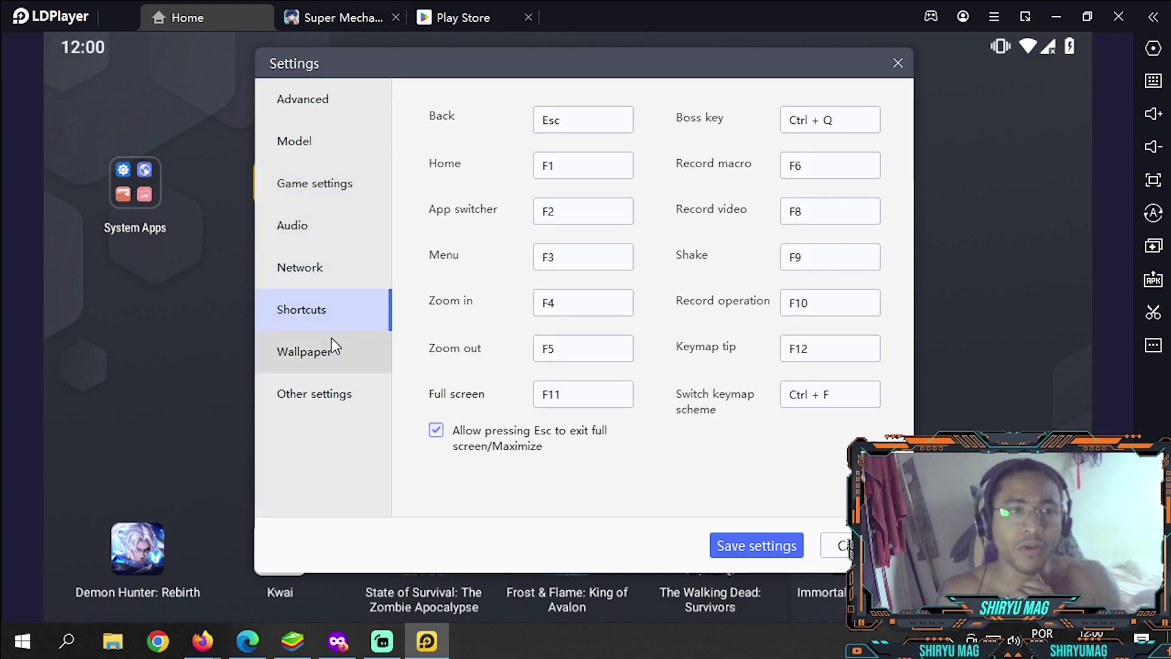
View the wallpaper and other settings, return to the advanced settings, and close the settings without saving.
{"action": "left_click", "coordinate": [331, 338]}
{"action": "left_click", "coordinate": [347, 392]}
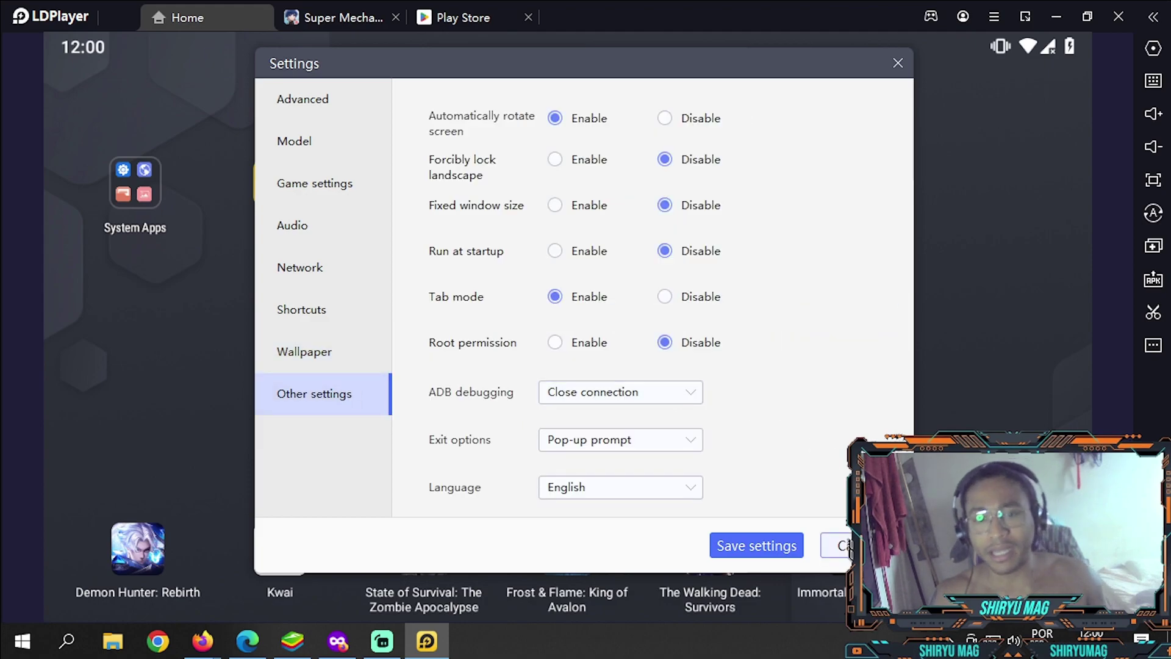
{"action": "left_click", "coordinate": [307, 106]}
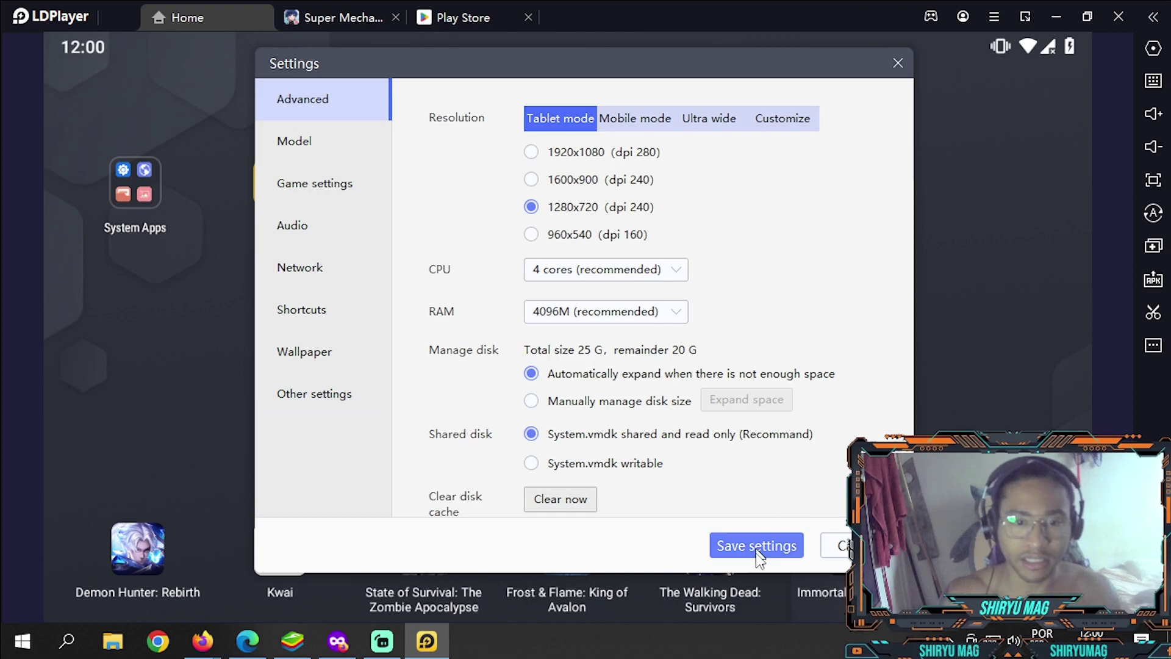
{"action": "left_click", "coordinate": [845, 545]}
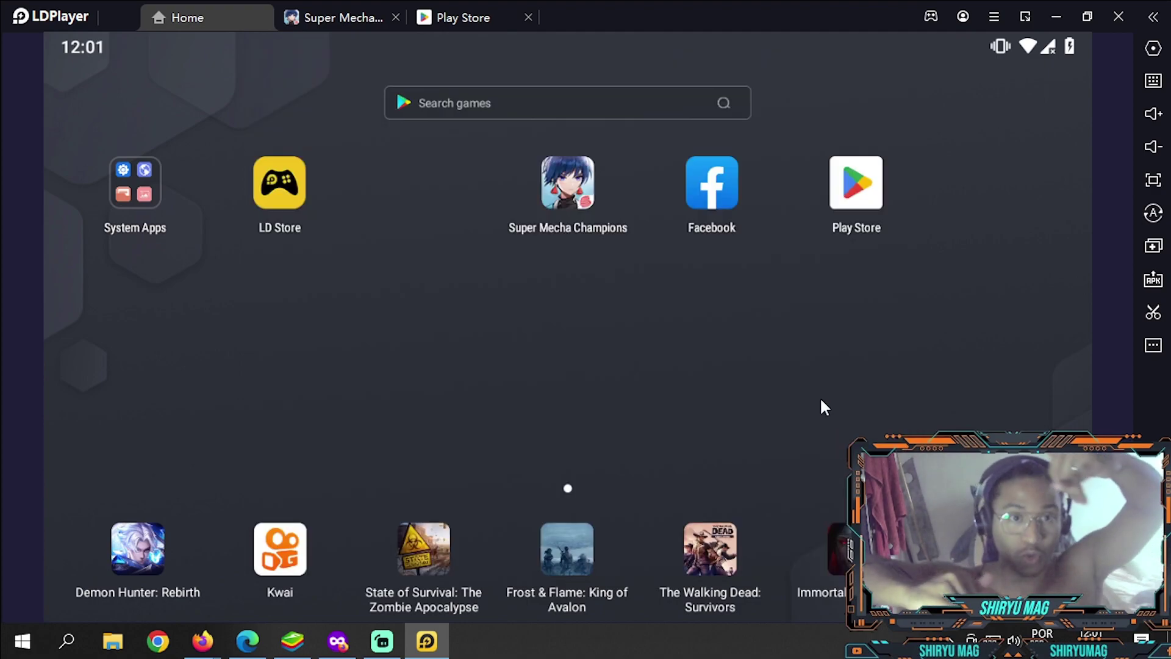
Search the Play Store for "super mecha champions".
{"action": "left_click", "coordinate": [877, 192]}
{"action": "left_click", "coordinate": [217, 95]}
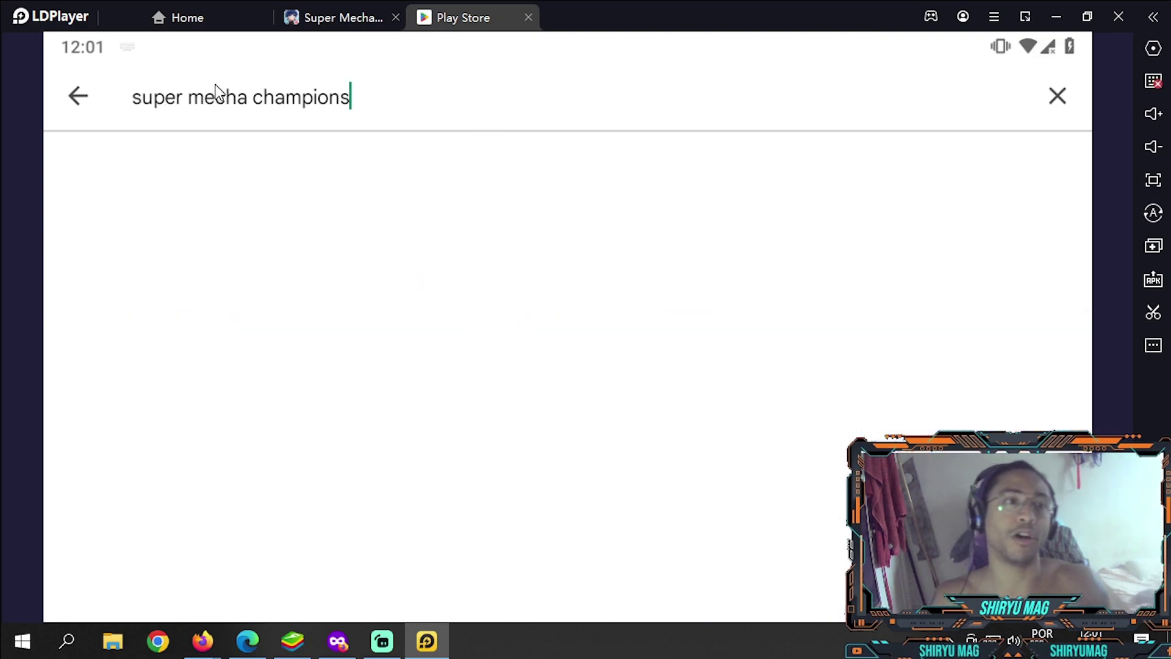
{"action": "key", "text": "Return"}
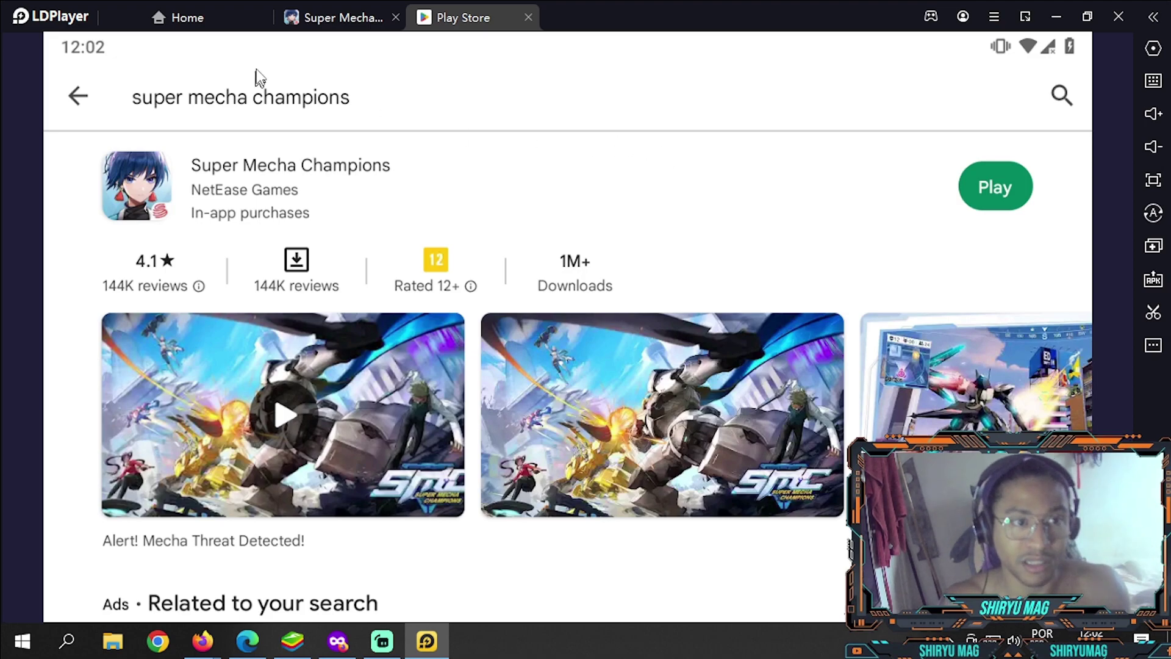
Switch to the running Super Mecha Champions game, dismiss Instructor Vita's Exercises, and enter the Training Ground.
{"action": "left_click", "coordinate": [336, 18]}
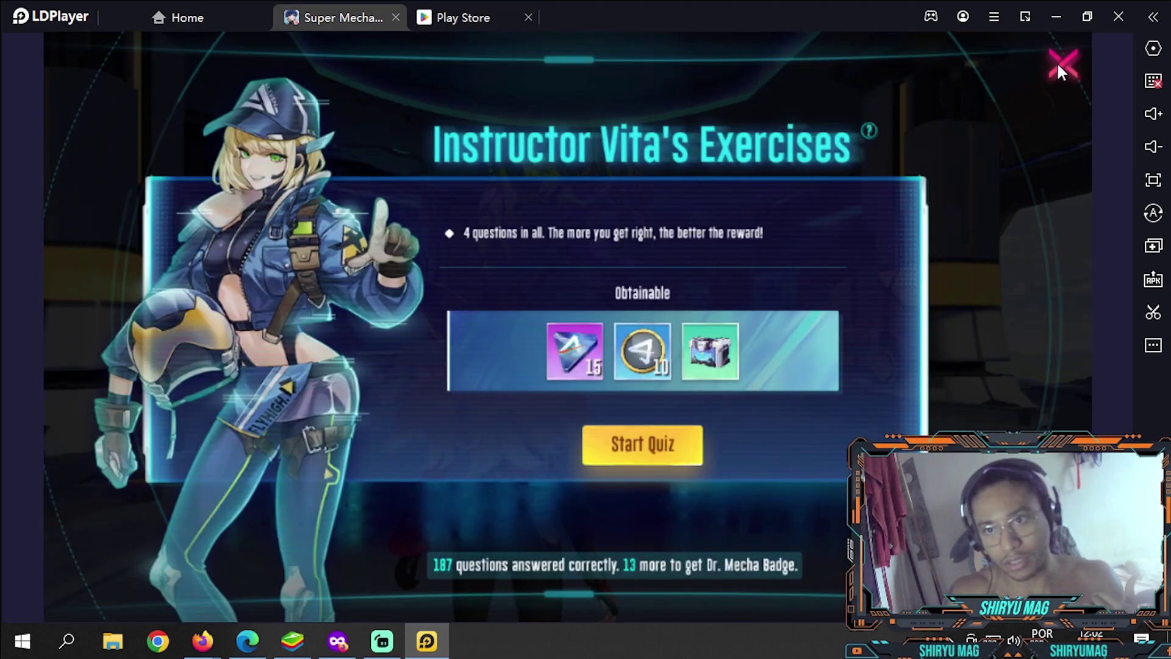
{"action": "left_click", "coordinate": [1062, 64]}
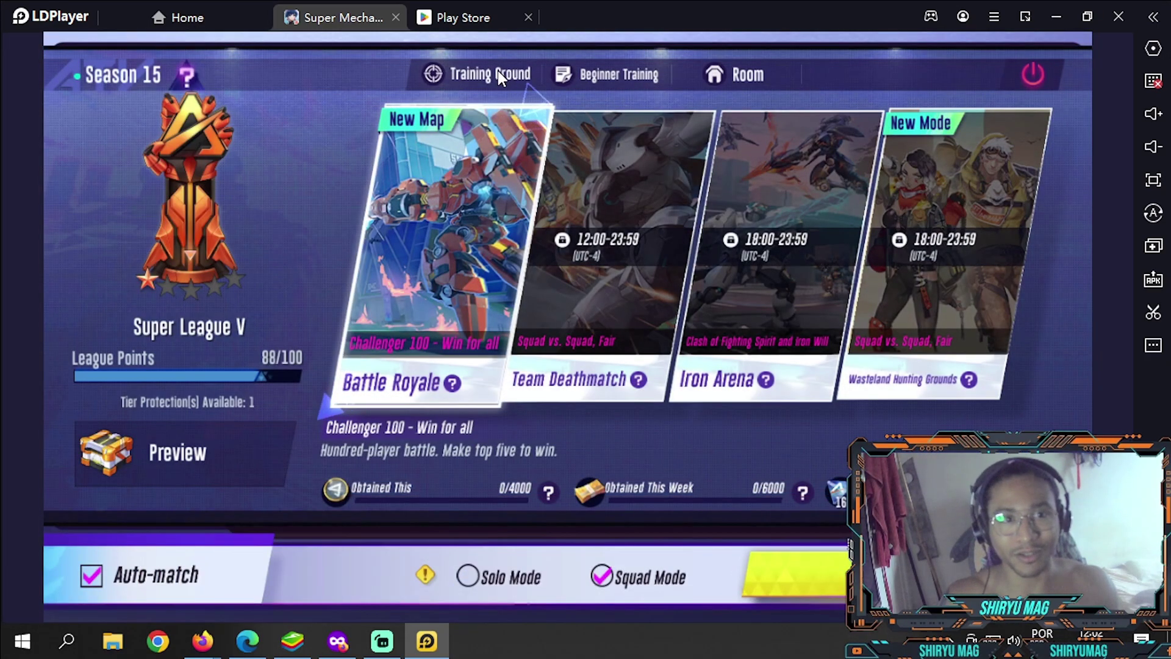
{"action": "left_click", "coordinate": [498, 72]}
{"action": "left_click", "coordinate": [937, 376]}
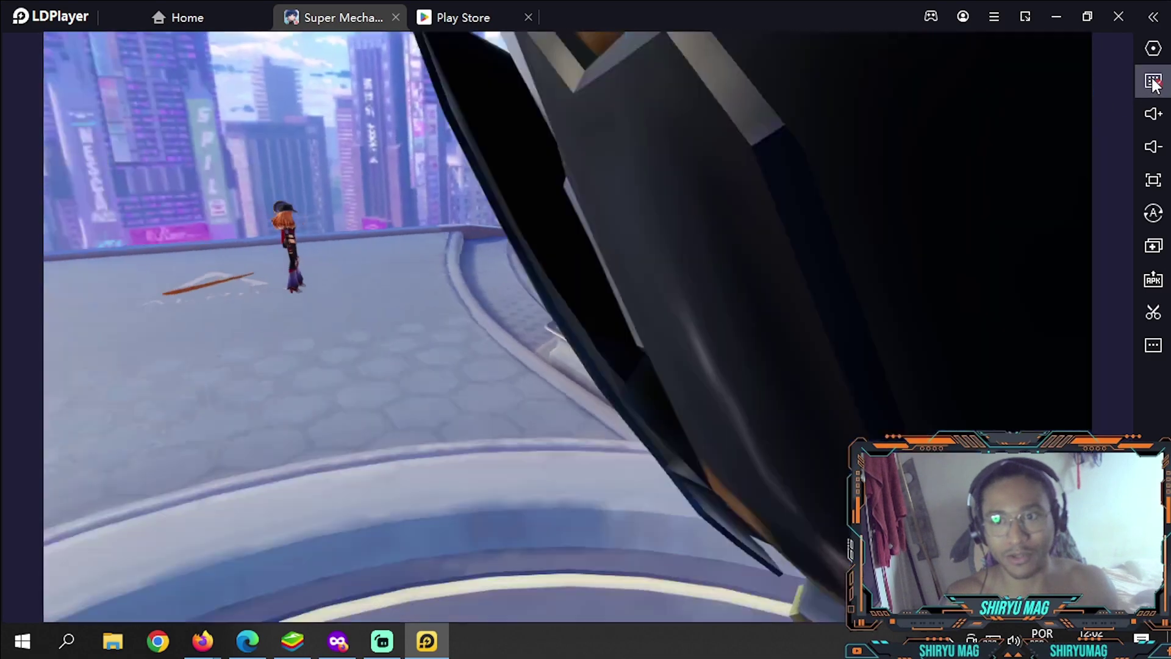
View the game's key assignments in the keymap settings and exit them.
{"action": "left_click", "coordinate": [1154, 84]}
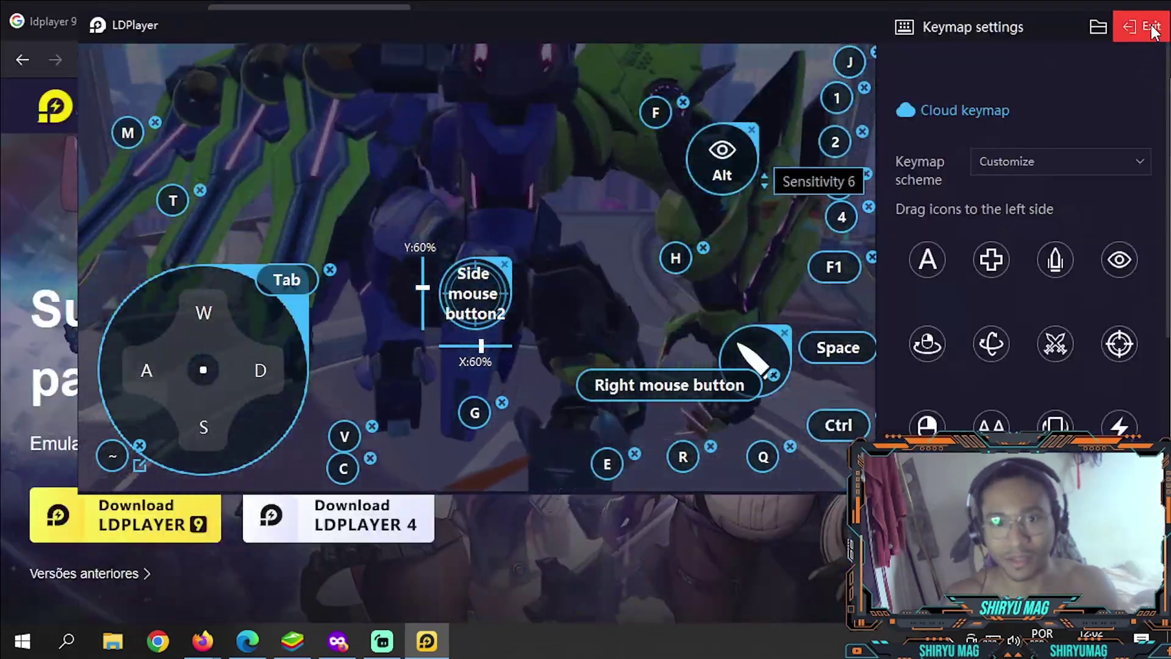
{"action": "left_click", "coordinate": [1150, 24]}
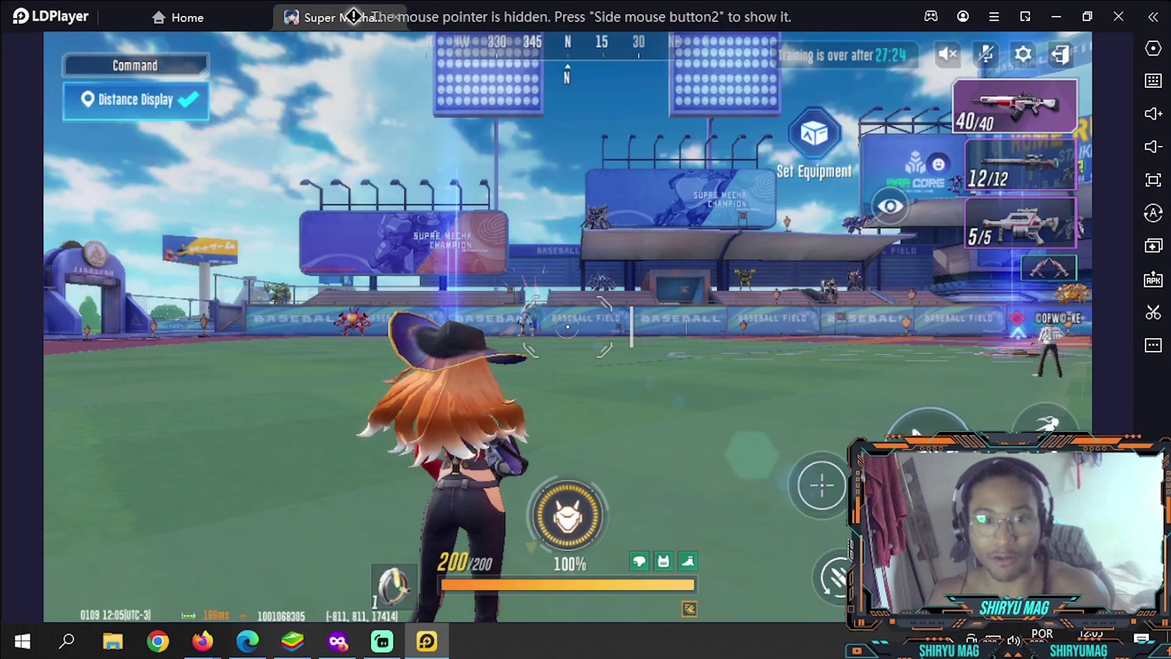
Test the controls by running the character across the baseball field, firing the rifle and reloading it.
{"action": "key", "text": "w"}
{"action": "key", "text": "w"}
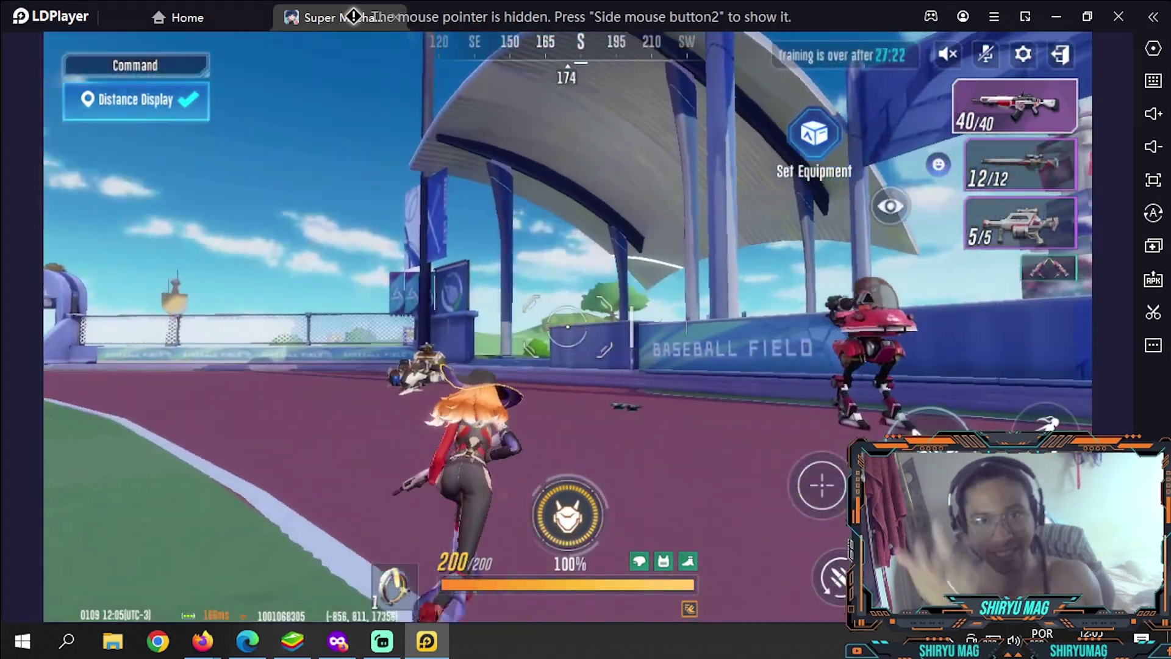
{"action": "key", "text": "w"}
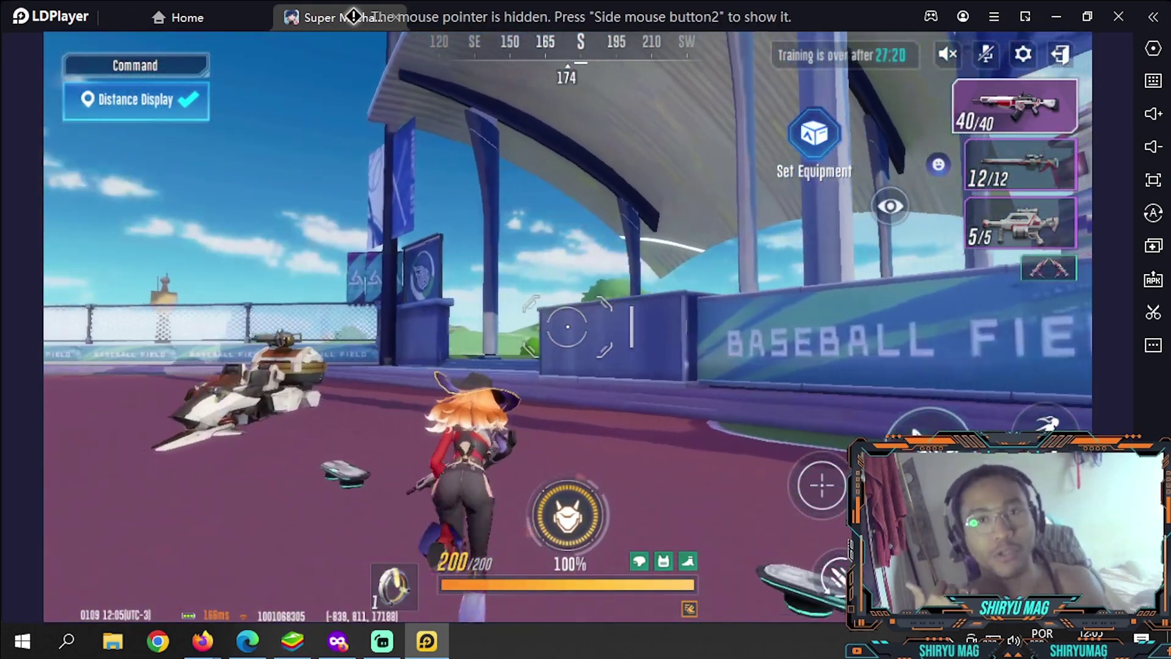
{"action": "key", "text": "w"}
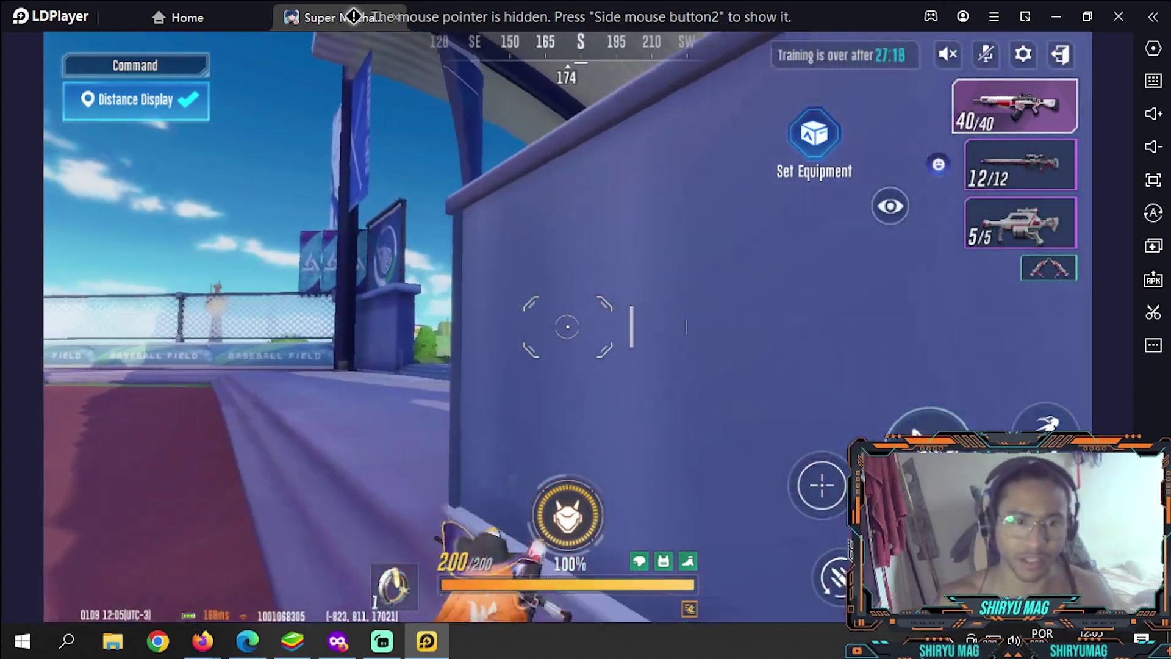
{"action": "key", "text": "w"}
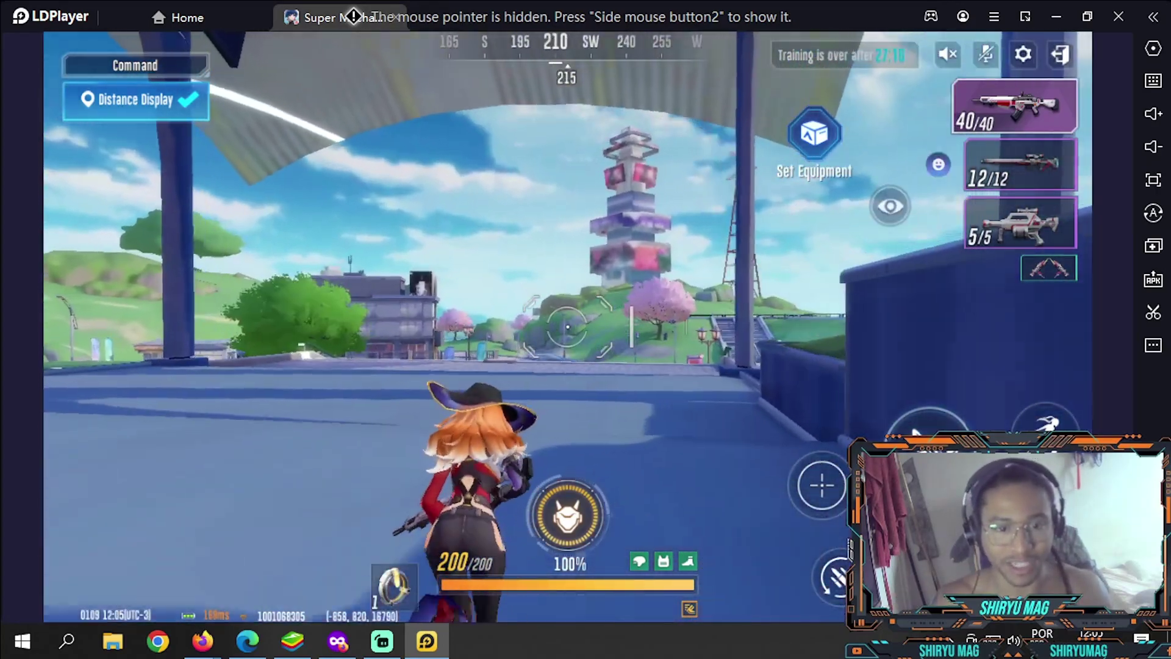
{"action": "key", "text": "w"}
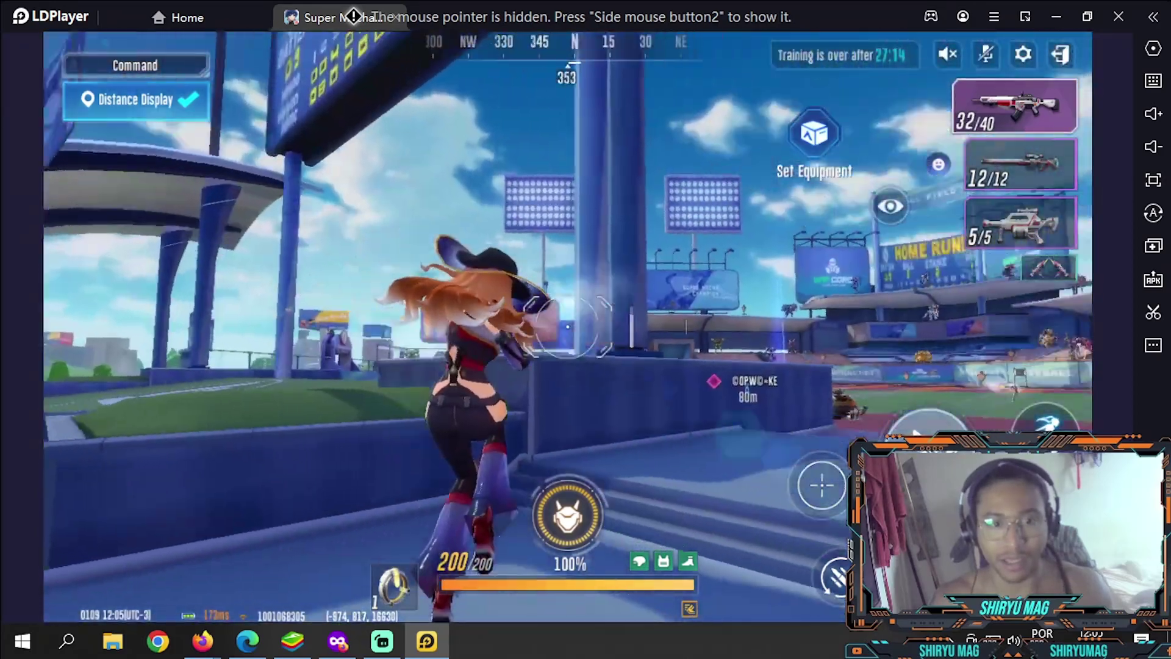
{"action": "key", "text": "r"}
{"action": "key", "text": "w"}
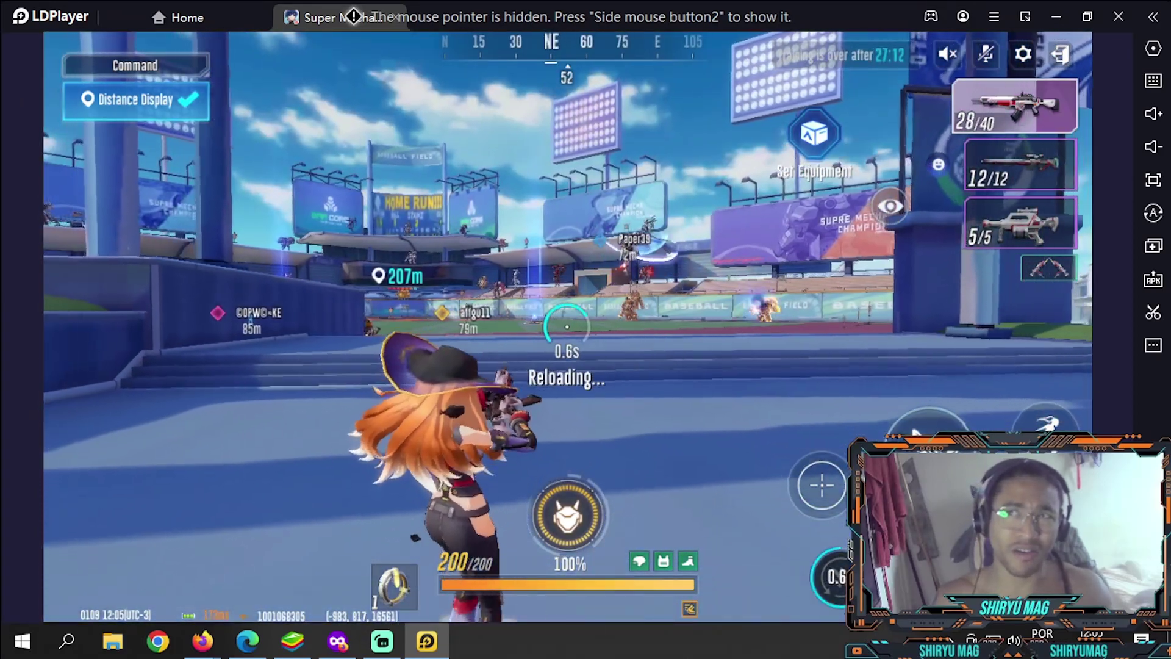
Run the character out of the stadium and across the open plaza to test how smoothly the game plays.
{"action": "key", "text": "w"}
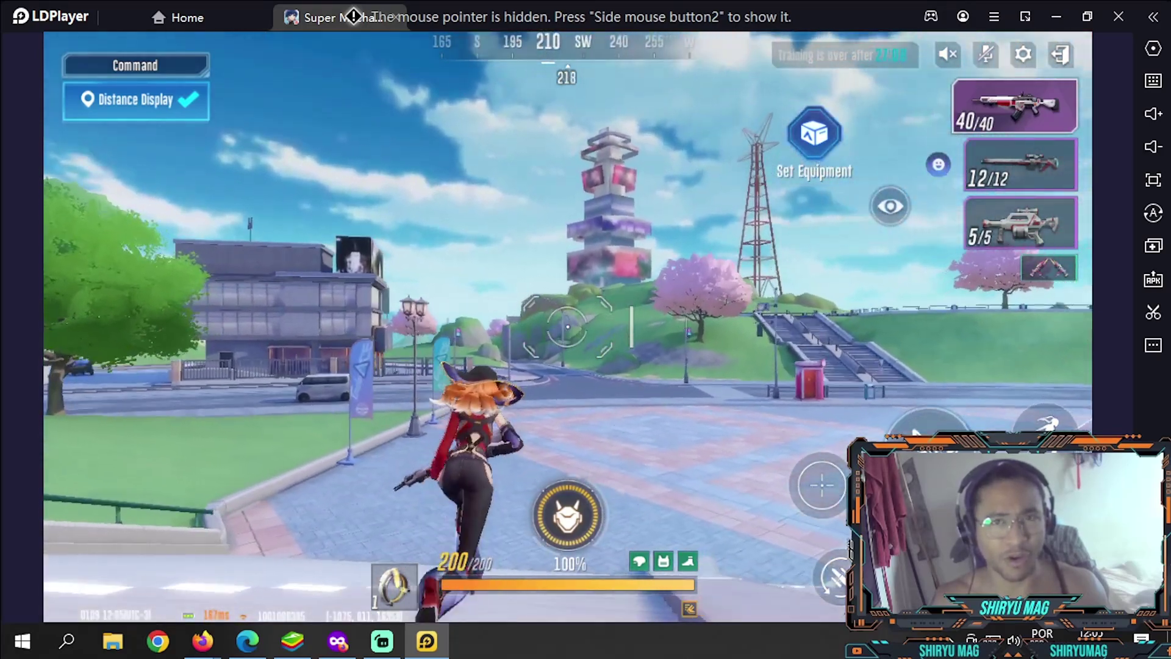
{"action": "key", "text": "w"}
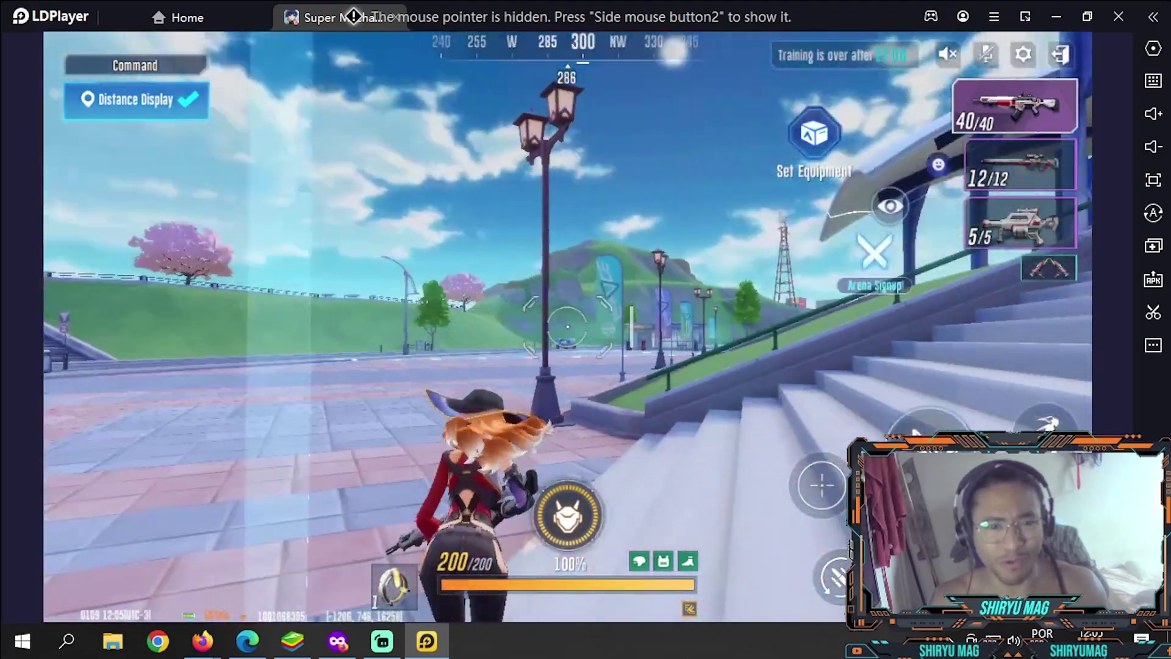
{"action": "key", "text": "w"}
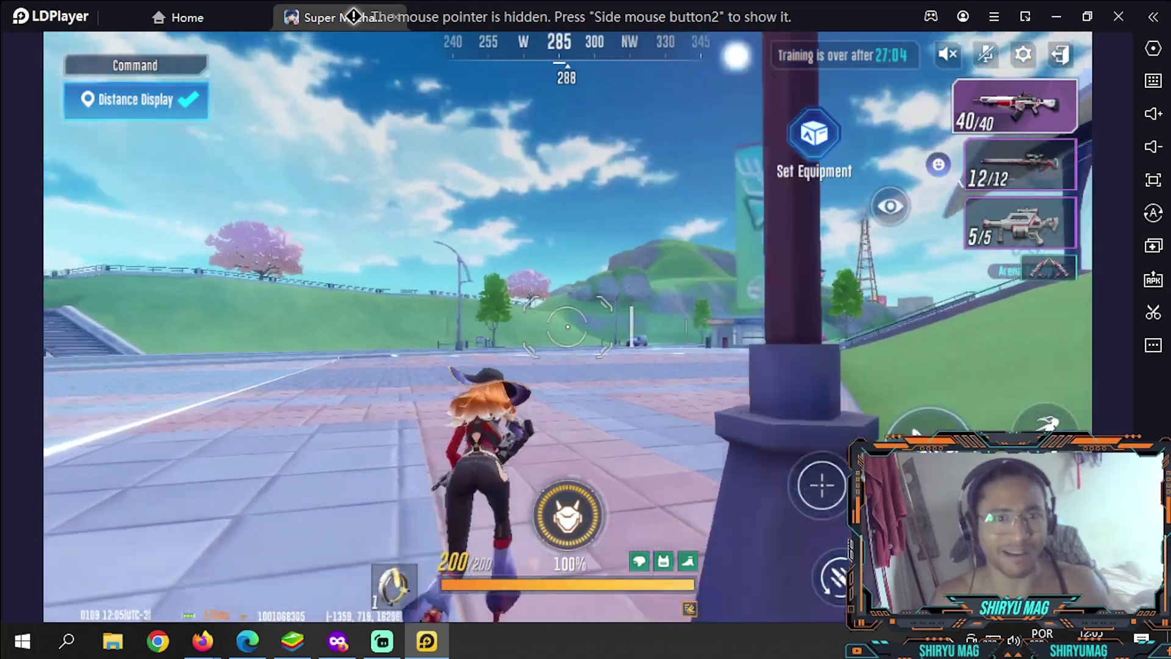
{"action": "key", "text": "w"}
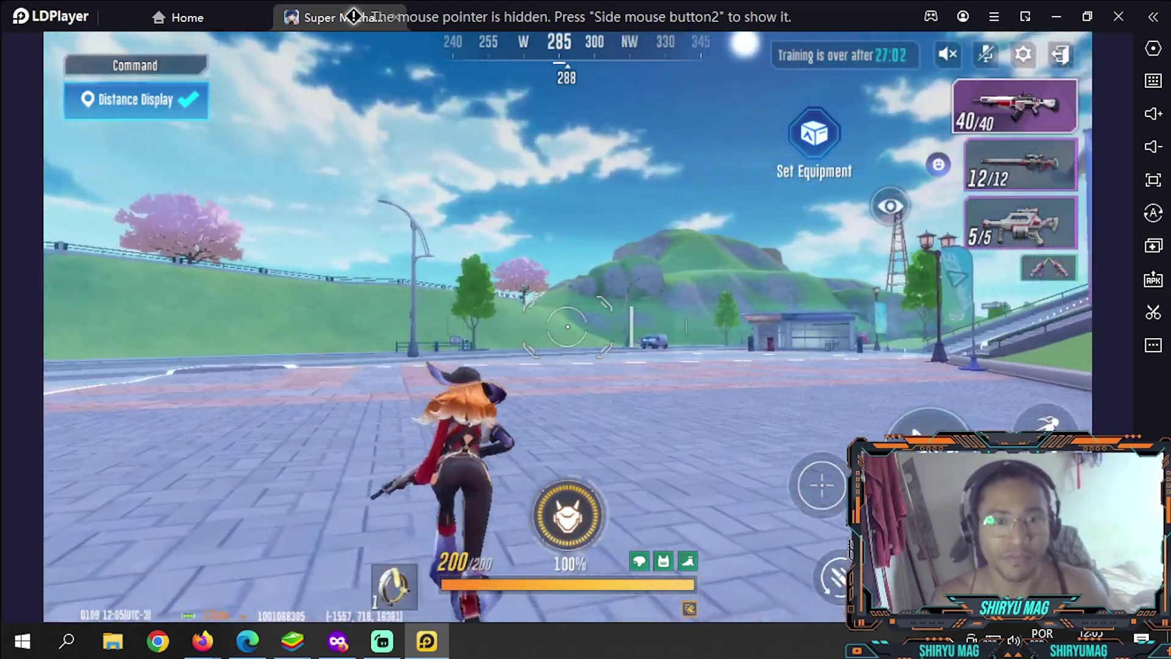
{"action": "key", "text": "w"}
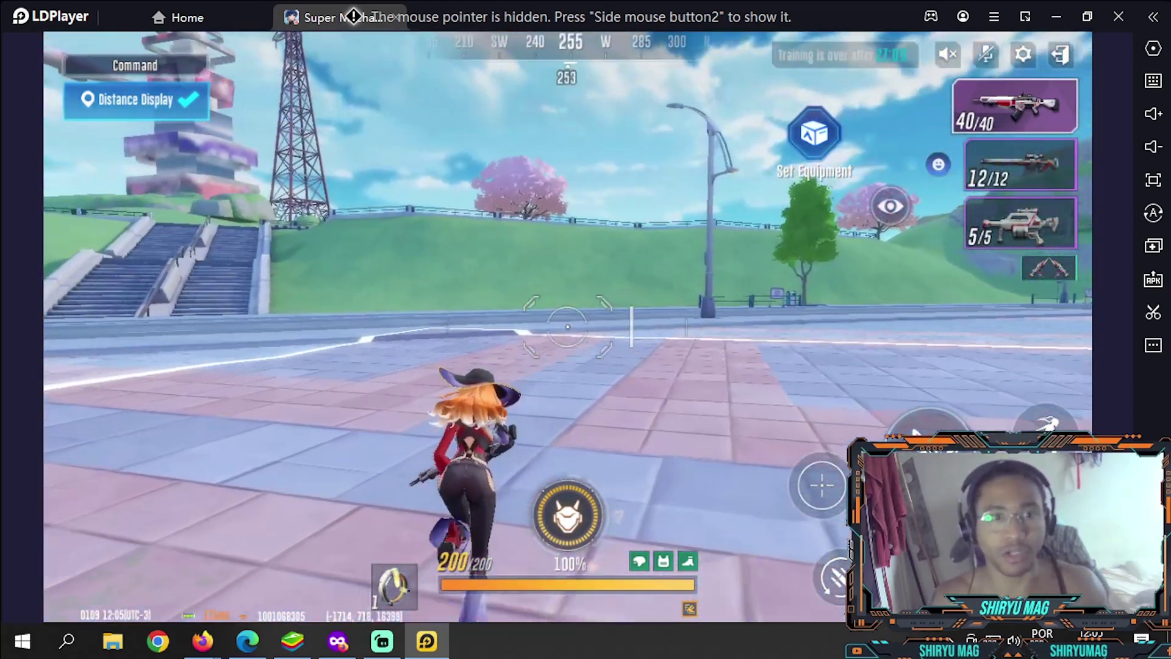
{"action": "key", "text": "w"}
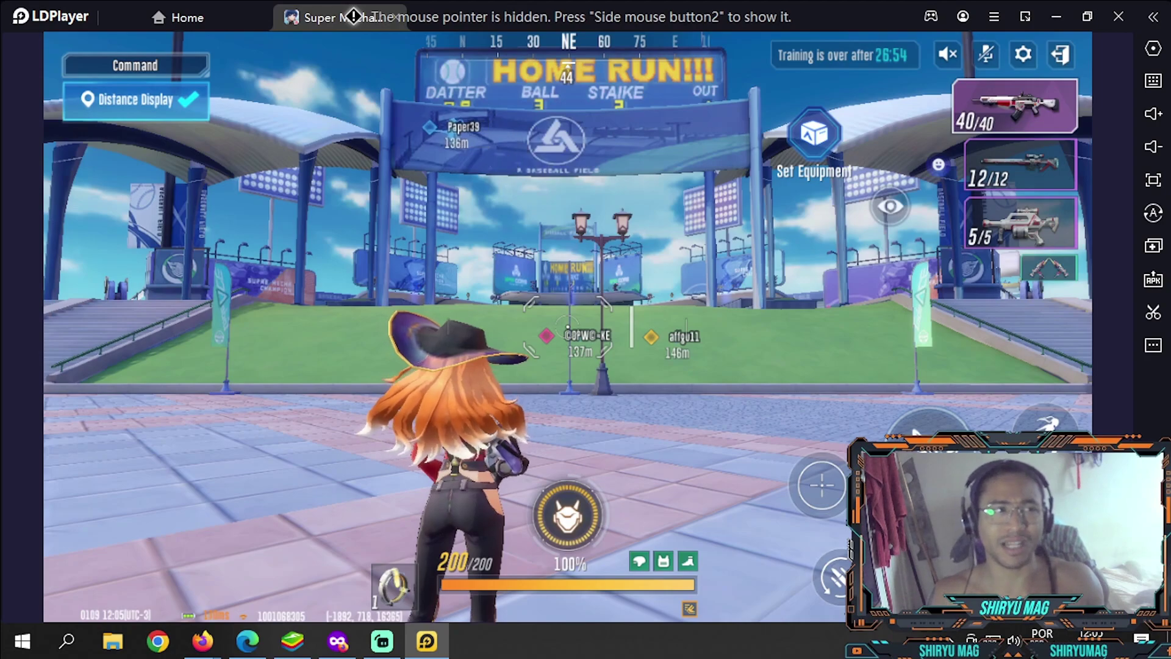
Release the hidden mouse pointer from the game and collapse the emulator's side toolbar.
{"action": "middle_click", "coordinate": [692, 263]}
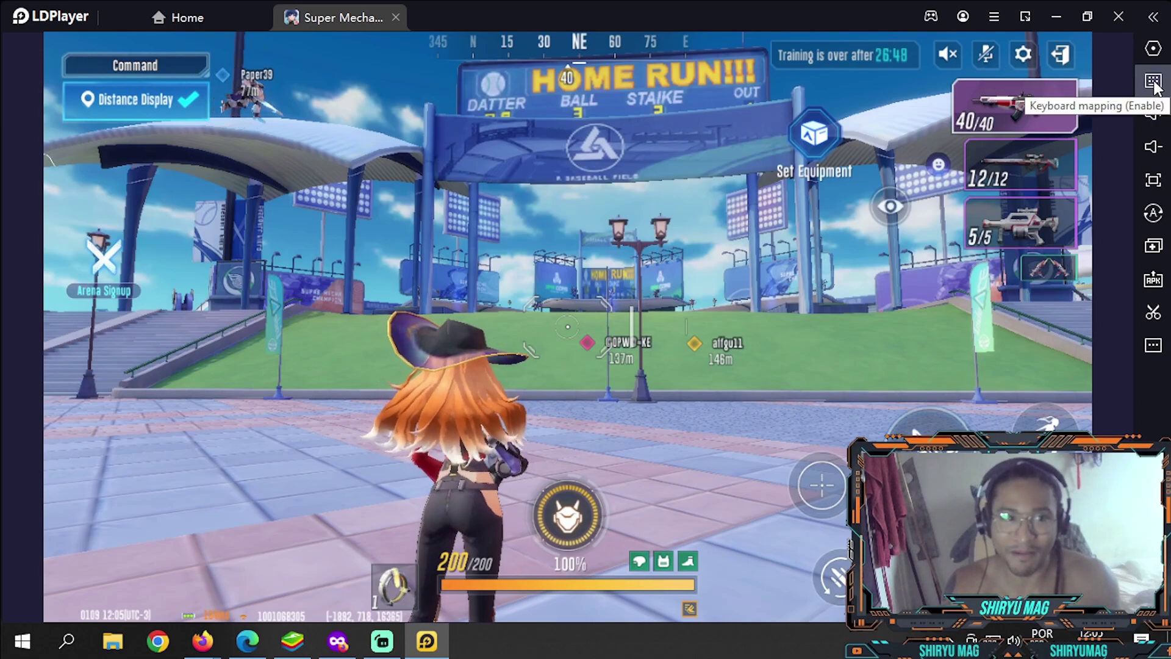
{"action": "left_click", "coordinate": [1155, 19]}
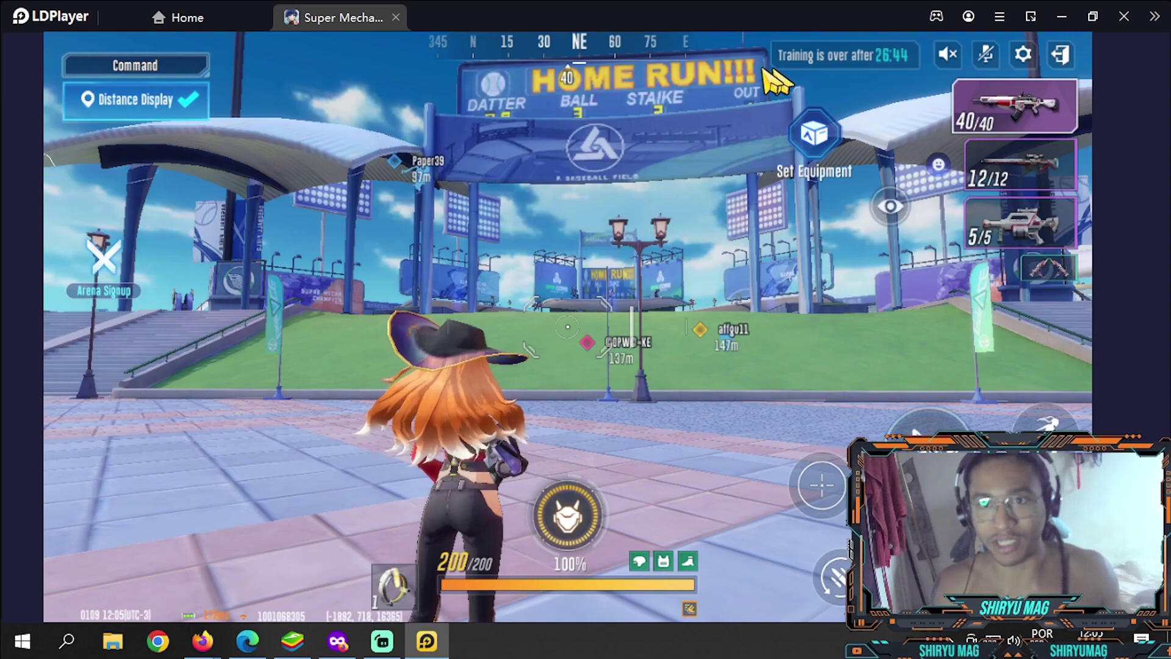